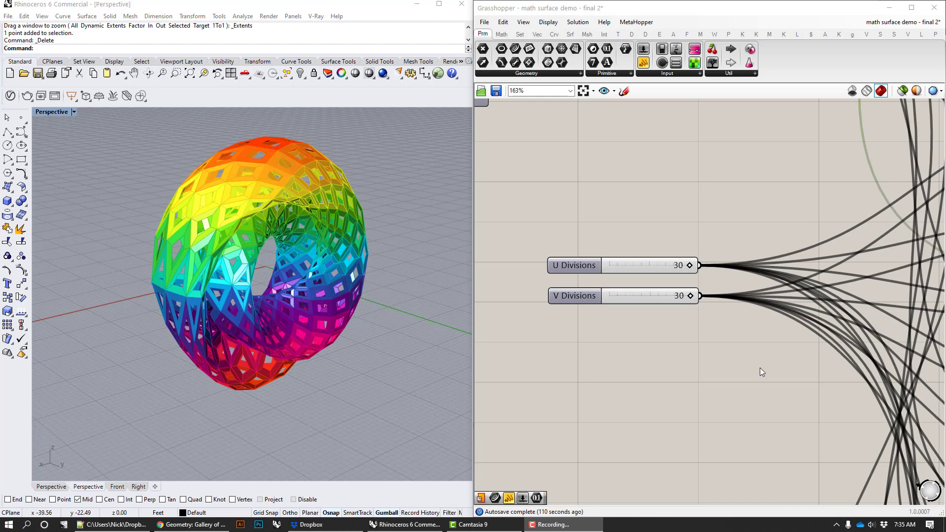
Step: Bring up the "math surface" definition in Grasshopper
{"action": "right_click_drag", "start_coordinate": [332, 298], "coordinate": [147, 202]}
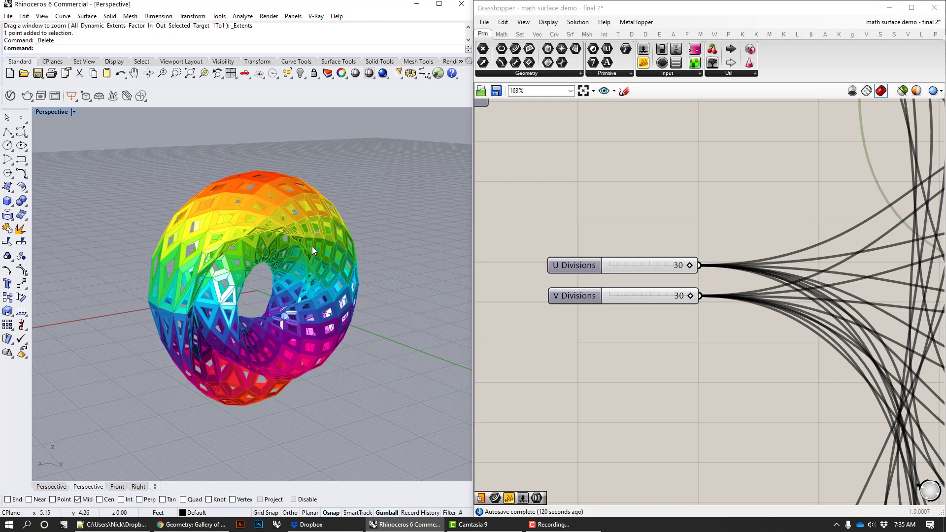
{"action": "right_click_drag", "start_coordinate": [311, 262], "coordinate": [317, 236]}
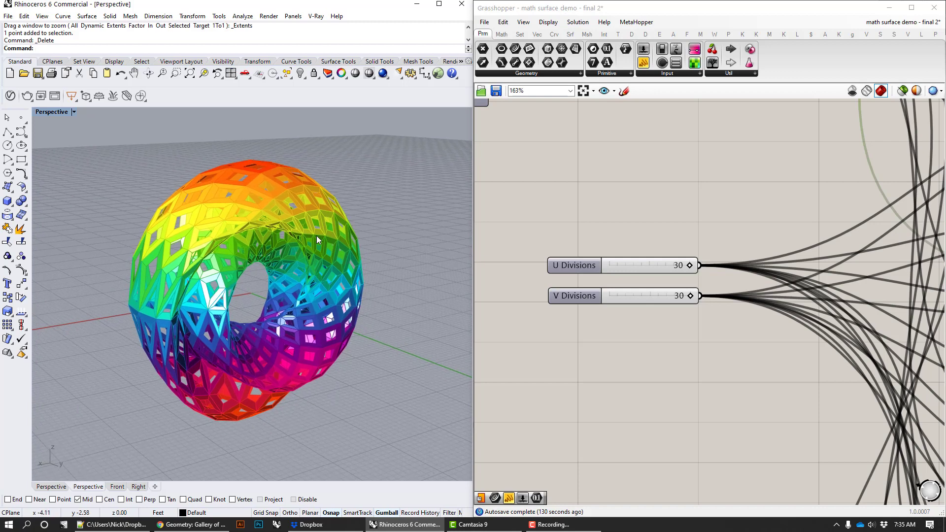
{"action": "right_click_drag", "start_coordinate": [162, 298], "coordinate": [265, 280]}
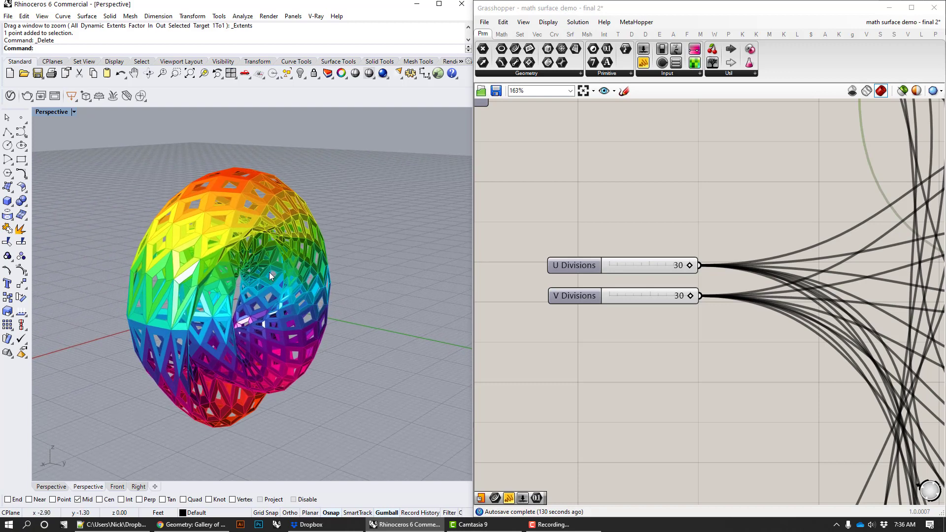
{"action": "right_click_drag", "start_coordinate": [304, 246], "coordinate": [402, 245], "text": "shift"}
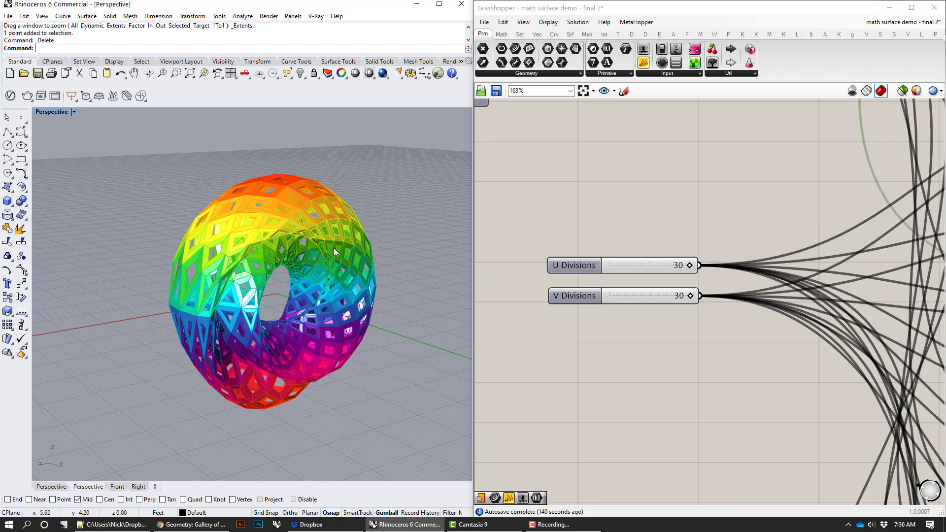
{"action": "left_click", "coordinate": [891, 23]}
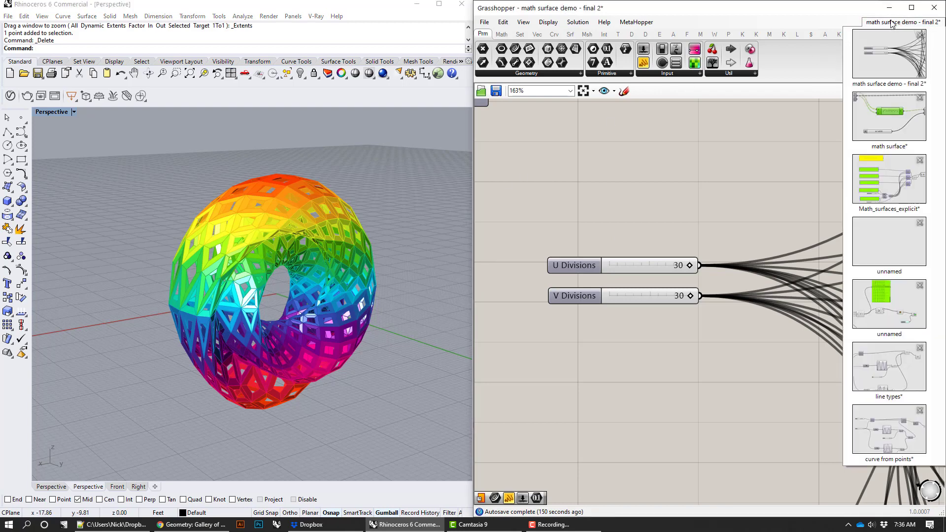
{"action": "left_click", "coordinate": [883, 106]}
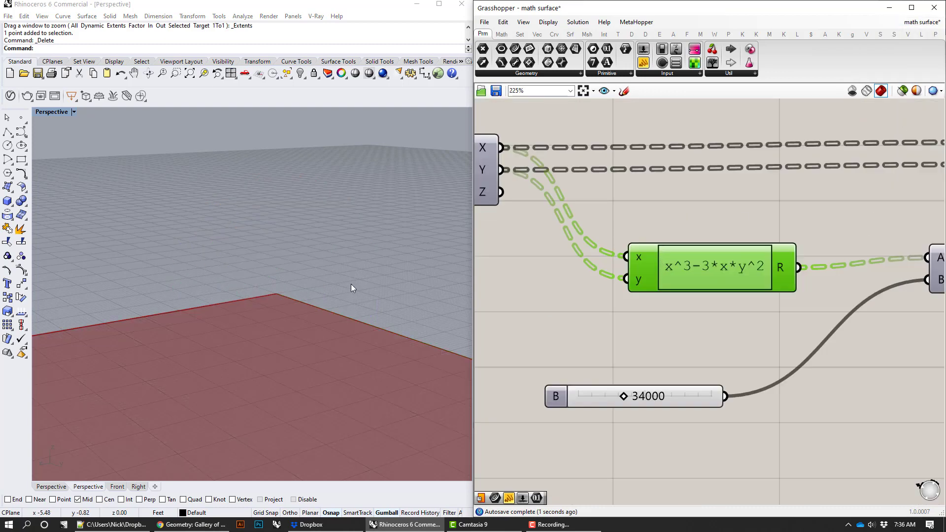
Step: Examine the math surface definition, from the rectangular grid and point deconstruction to the x^3-3*x*y^2 expression, and the surface it generates
{"action": "scroll", "coordinate": [327, 295], "scroll_direction": "down", "scroll_amount": 5}
{"action": "scroll", "coordinate": [329, 295], "scroll_direction": "down", "scroll_amount": 1}
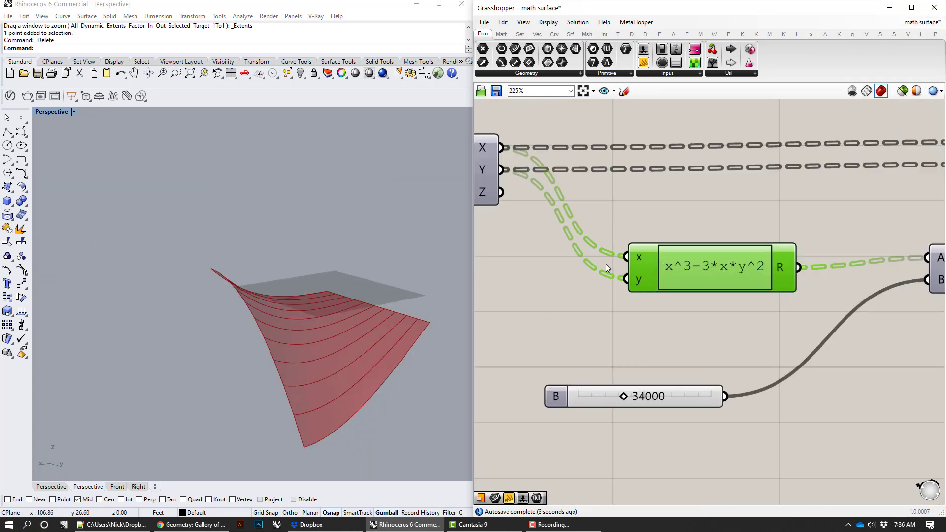
{"action": "scroll", "coordinate": [605, 264], "scroll_direction": "down", "scroll_amount": 2}
{"action": "right_click_drag", "start_coordinate": [637, 258], "coordinate": [781, 267]}
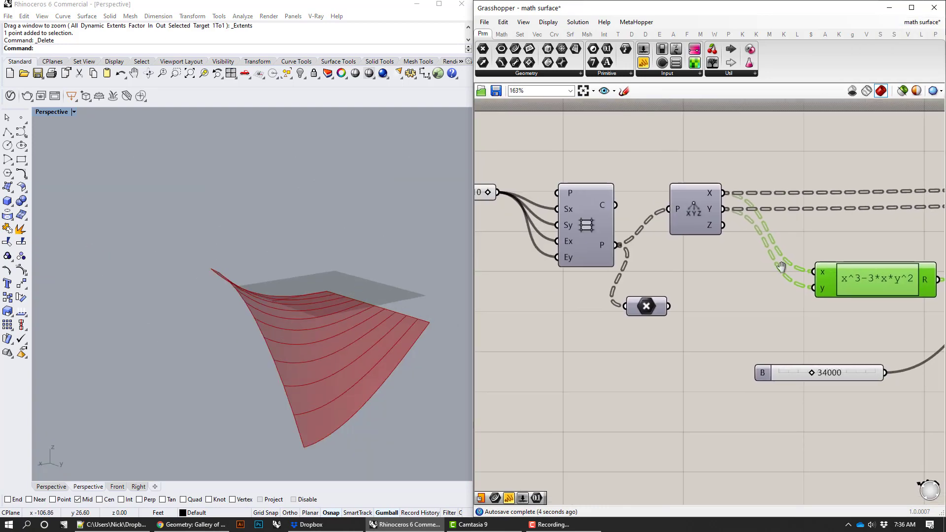
{"action": "left_click", "coordinate": [590, 235]}
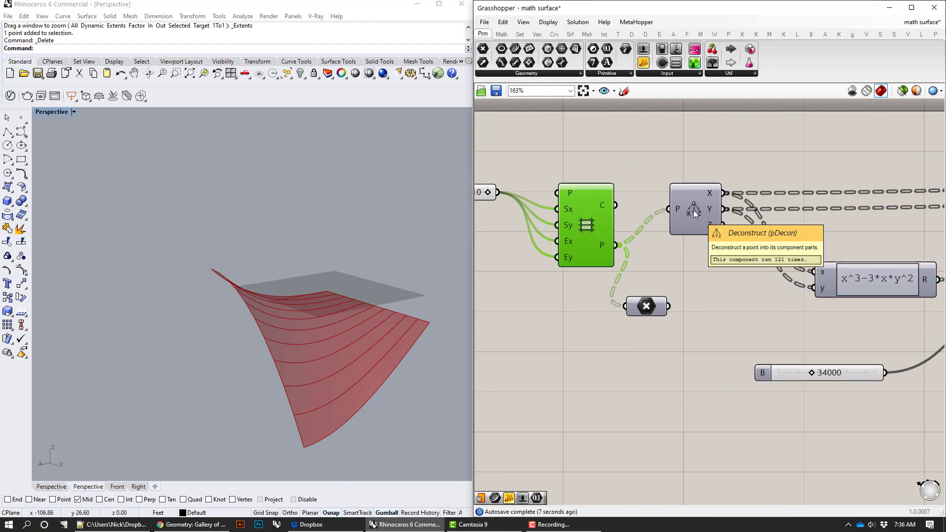
{"action": "right_click_drag", "start_coordinate": [735, 286], "coordinate": [560, 270]}
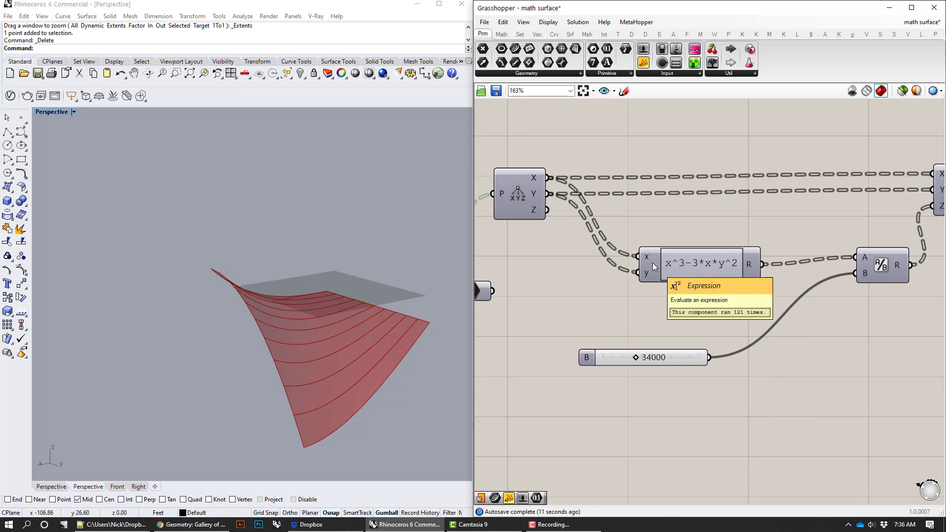
{"action": "left_click", "coordinate": [652, 262]}
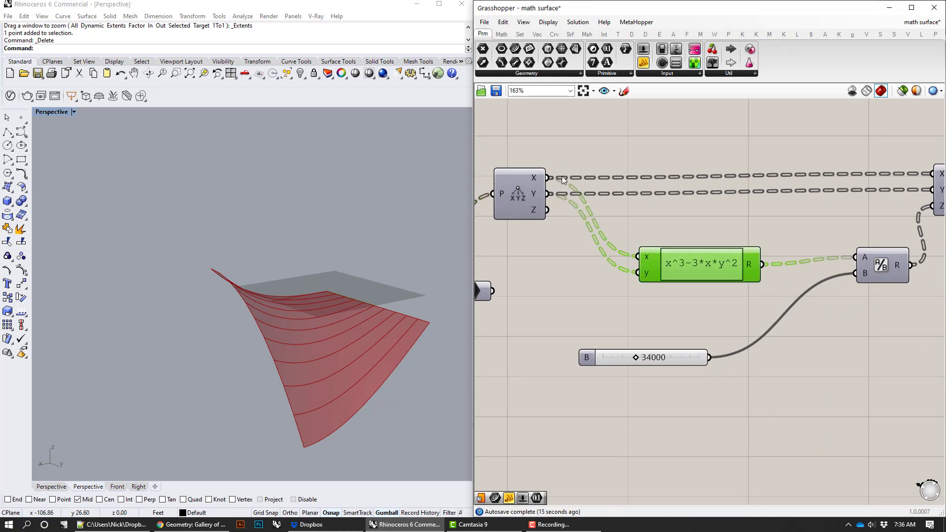
{"action": "mouse_move", "coordinate": [540, 196]}
{"action": "right_click_drag", "start_coordinate": [459, 297], "coordinate": [381, 285]}
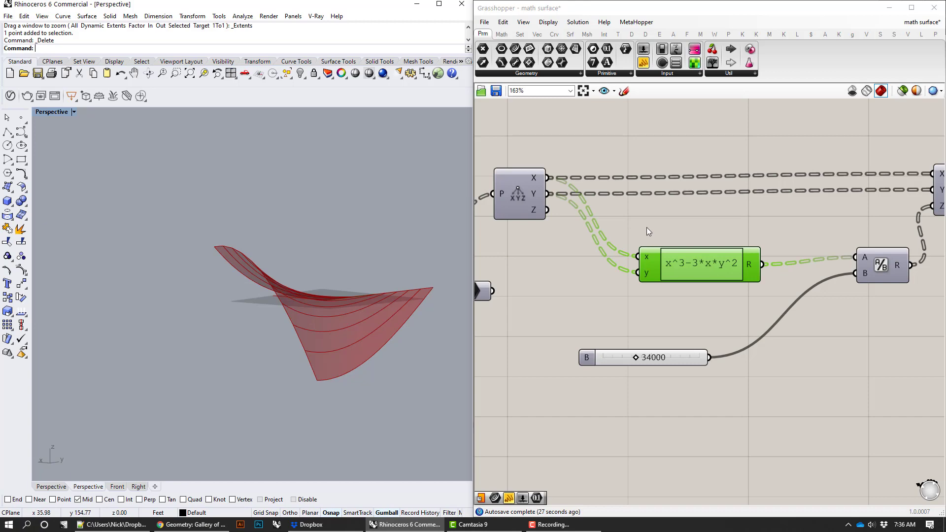
Step: Switch to Chrome to view the surface gallery and the Moebius Strip formula page, and return to Rhino
{"action": "left_click", "coordinate": [191, 524]}
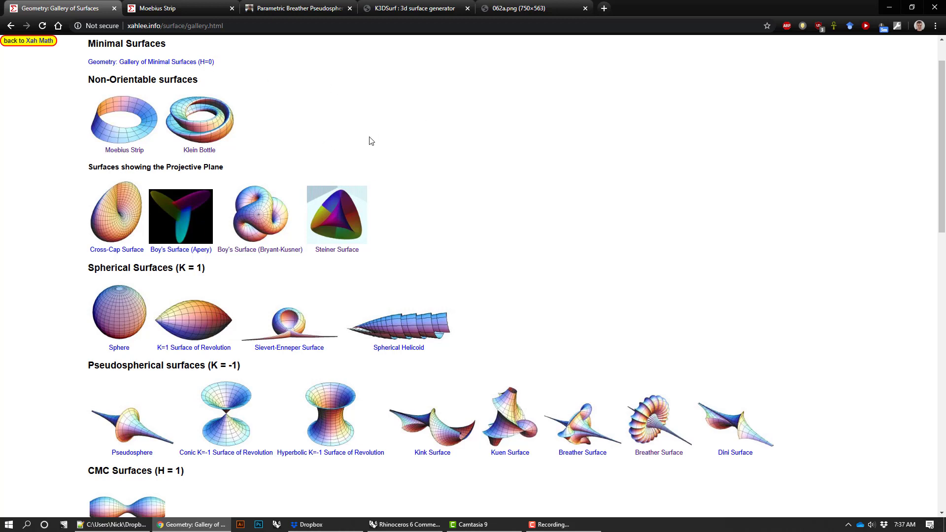
{"action": "left_click", "coordinate": [143, 6]}
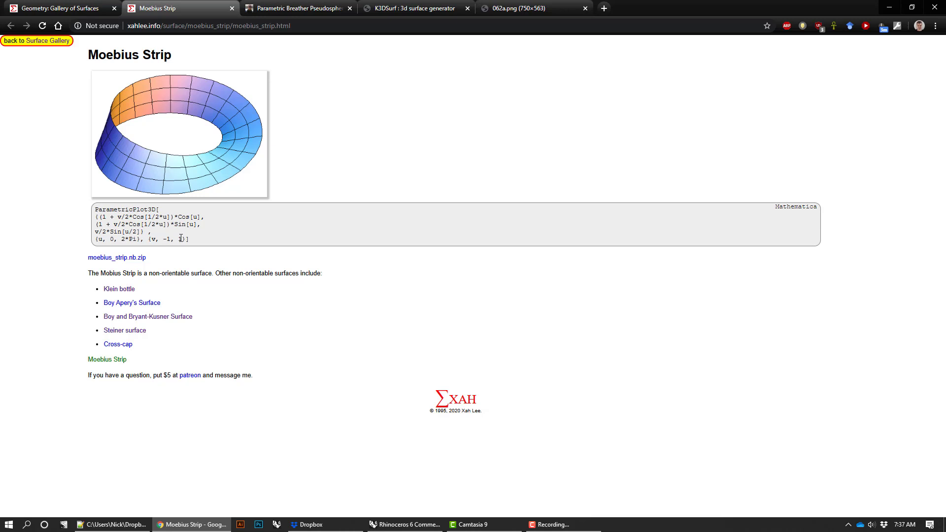
{"action": "left_click", "coordinate": [416, 526]}
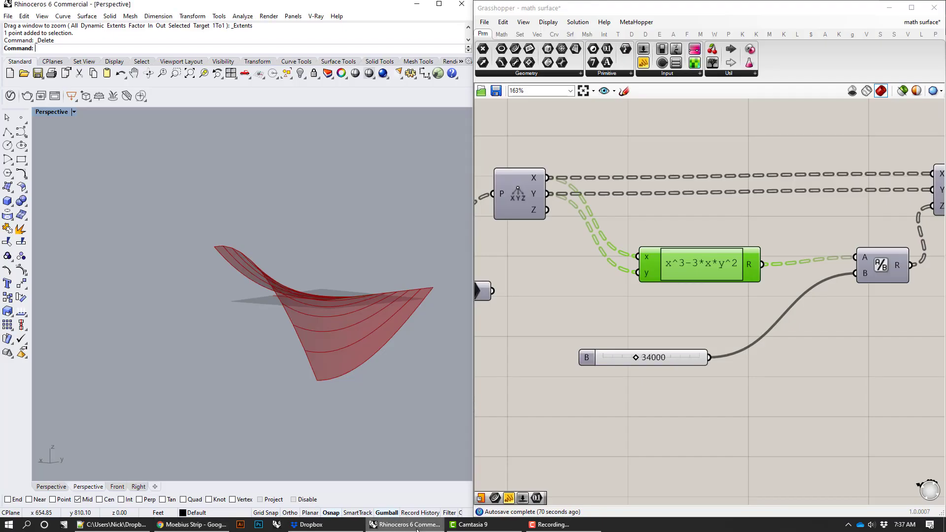
Step: Bring up the Math_surfaces_via_Co-de-iT definition in Grasshopper with its surface selector and generated surface in view
{"action": "left_click", "coordinate": [922, 24]}
{"action": "left_click", "coordinate": [924, 21]}
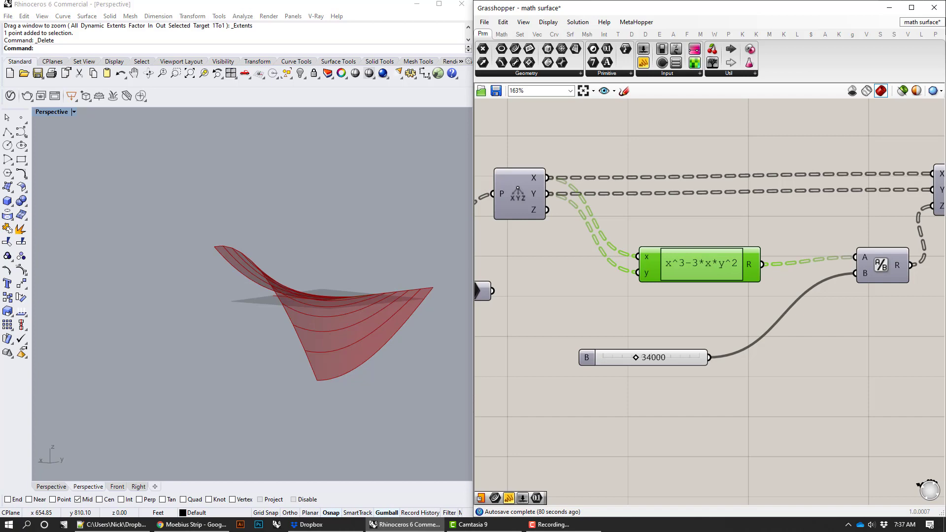
{"action": "left_click_drag", "start_coordinate": [945, 394], "coordinate": [751, 392]}
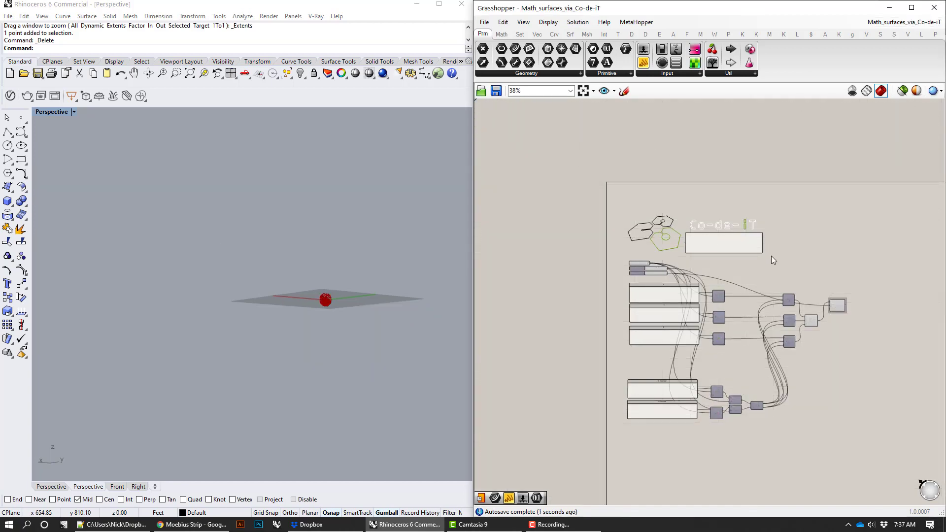
{"action": "scroll", "coordinate": [771, 256], "scroll_direction": "up", "scroll_amount": 3}
{"action": "scroll", "coordinate": [652, 230], "scroll_direction": "up", "scroll_amount": 2}
{"action": "scroll", "coordinate": [340, 299], "scroll_direction": "up", "scroll_amount": 5}
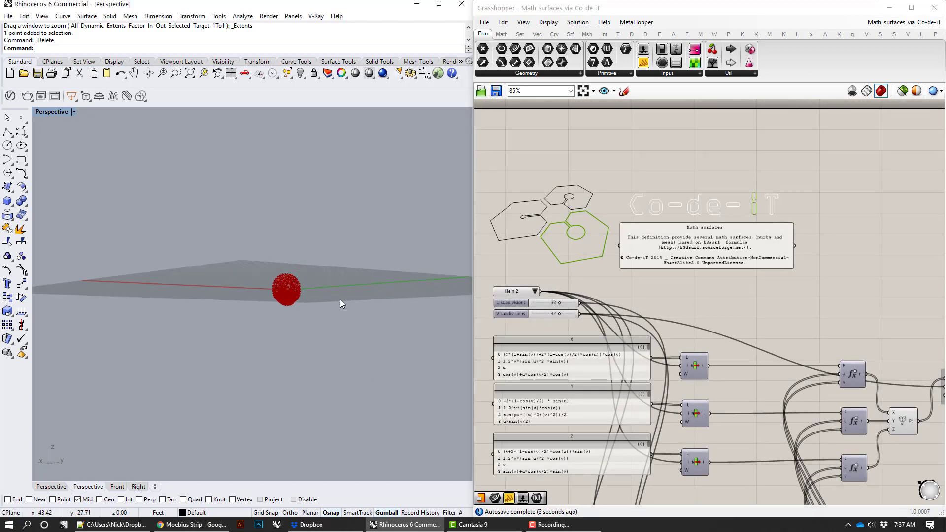
{"action": "scroll", "coordinate": [267, 279], "scroll_direction": "up", "scroll_amount": 3}
{"action": "right_click_drag", "start_coordinate": [792, 390], "coordinate": [819, 306]}
{"action": "scroll", "coordinate": [587, 163], "scroll_direction": "up", "scroll_amount": 4}
Step: Set the surface type of the Co-de-iT definition to Roman
{"action": "left_click", "coordinate": [589, 197]}
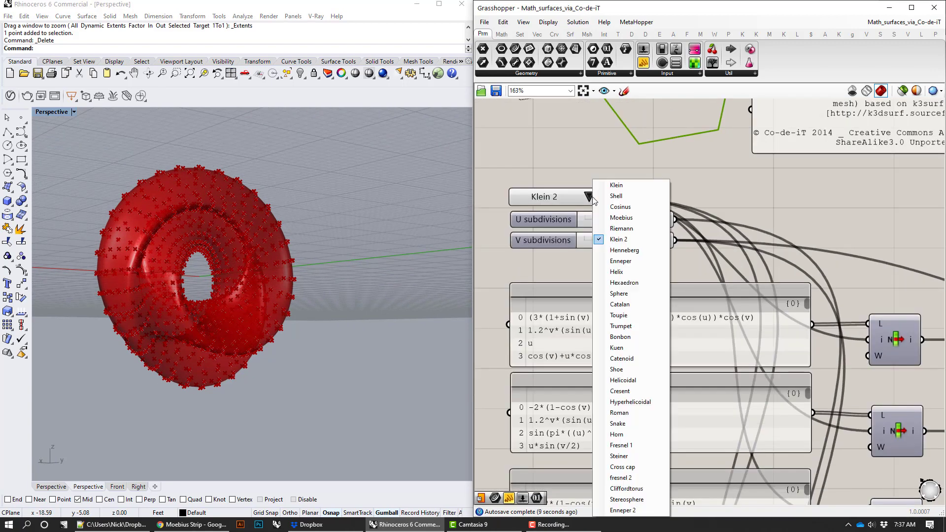
{"action": "left_click", "coordinate": [629, 338]}
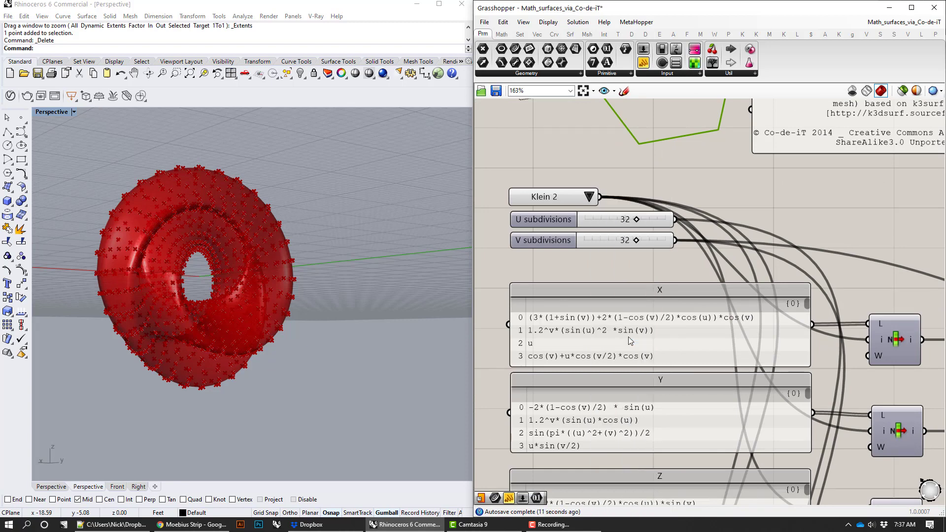
{"action": "left_click", "coordinate": [589, 200]}
{"action": "left_click", "coordinate": [616, 408]}
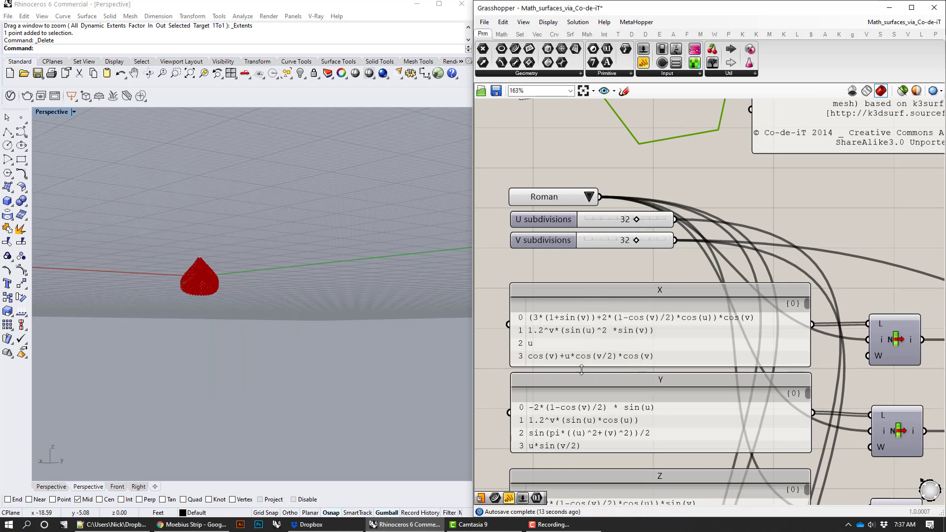
Step: Switch the surface type to Kuen and view the resulting geometry from above
{"action": "left_click", "coordinate": [590, 198]}
{"action": "left_click", "coordinate": [616, 350]}
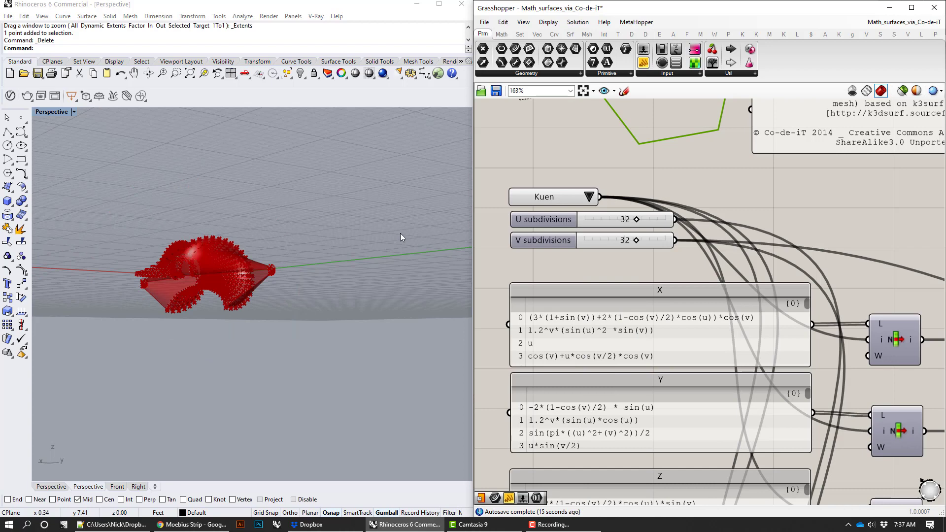
{"action": "scroll", "coordinate": [626, 237], "scroll_direction": "up", "scroll_amount": 3}
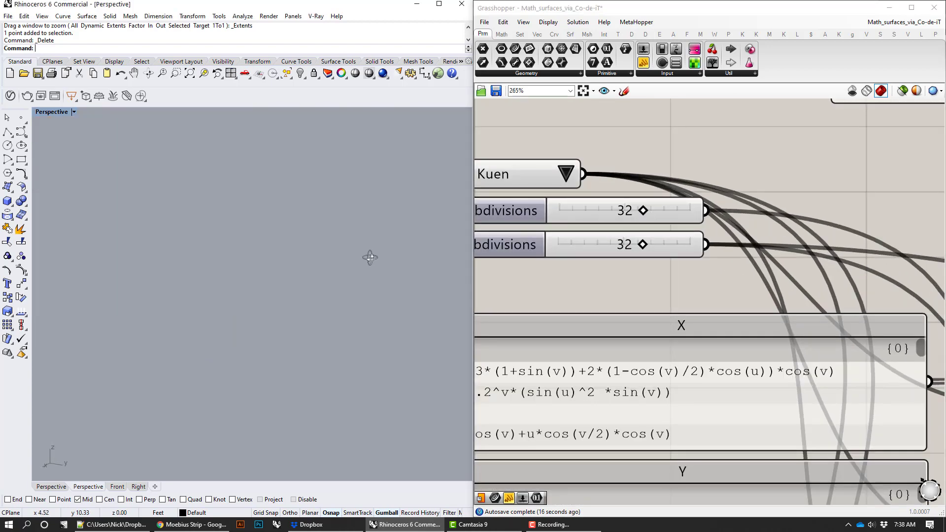
{"action": "scroll", "coordinate": [246, 205], "scroll_direction": "down", "scroll_amount": 10}
{"action": "right_click_drag", "start_coordinate": [222, 224], "coordinate": [353, 394], "text": "shift"}
{"action": "scroll", "coordinate": [264, 297], "scroll_direction": "up", "scroll_amount": 6}
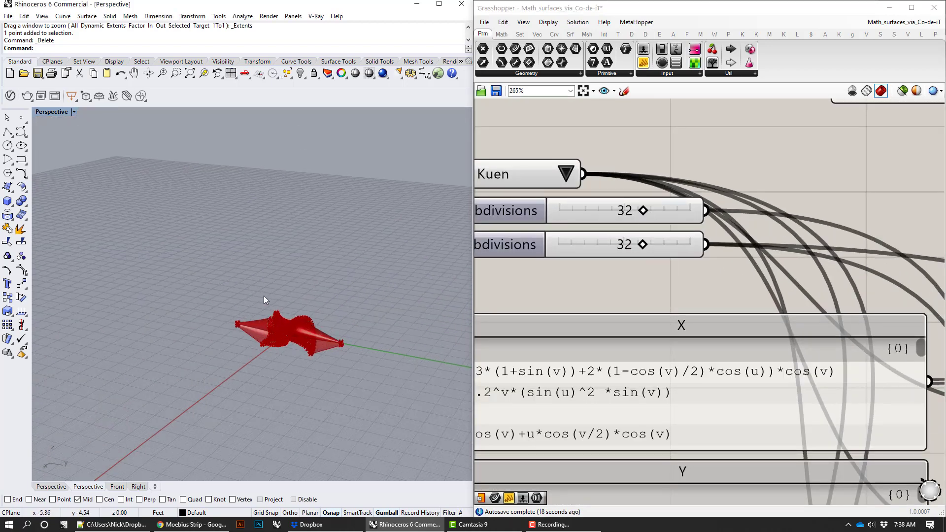
{"action": "scroll", "coordinate": [264, 296], "scroll_direction": "up", "scroll_amount": 3}
Step: Set the U subdivisions to 31 and the V subdivisions to 17
{"action": "mouse_move", "coordinate": [646, 212]}
{"action": "left_mouse_down"}
{"action": "mouse_move", "coordinate": [685, 212]}
{"action": "mouse_move", "coordinate": [640, 211]}
{"action": "left_mouse_up"}
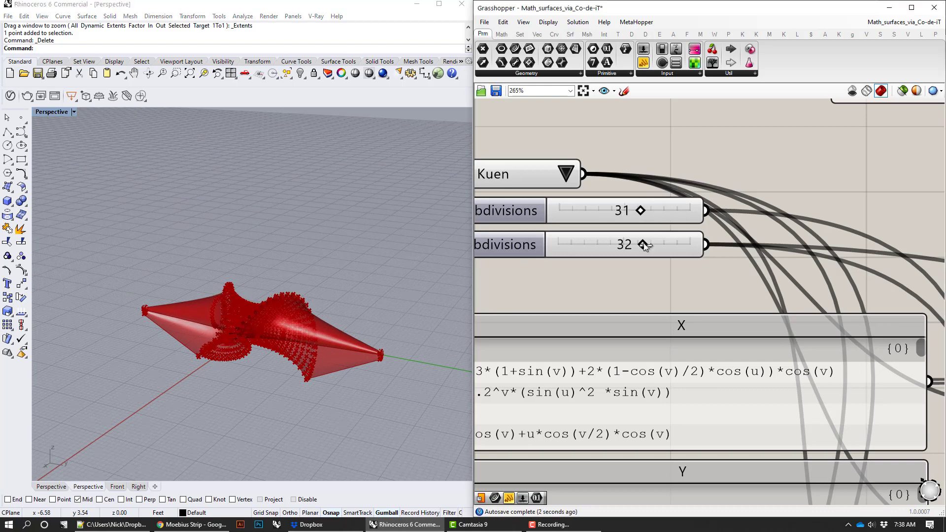
{"action": "left_click_drag", "start_coordinate": [643, 244], "coordinate": [603, 244]}
{"action": "scroll", "coordinate": [691, 250], "scroll_direction": "down", "scroll_amount": 5}
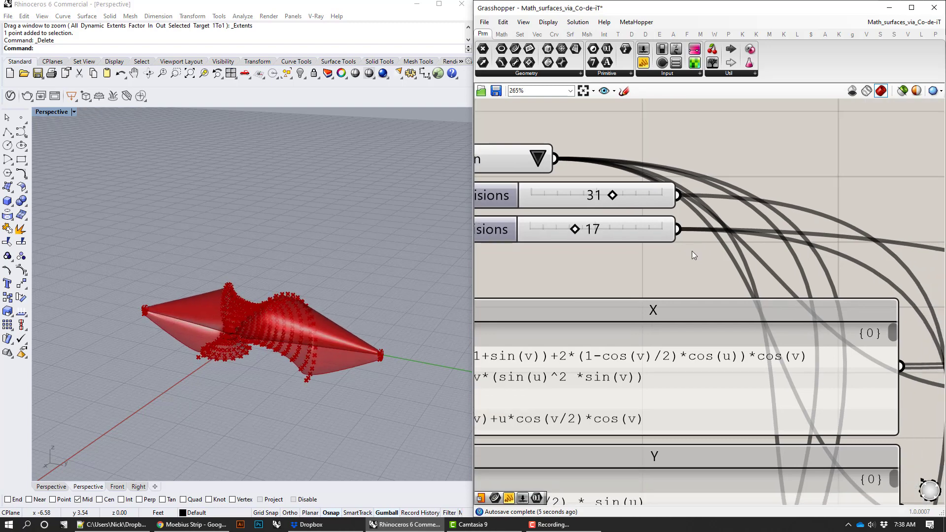
Step: Examine the X, Y and Z formula panels that feed the list item components of the definition
{"action": "right_click_drag", "start_coordinate": [693, 250], "coordinate": [676, 204]}
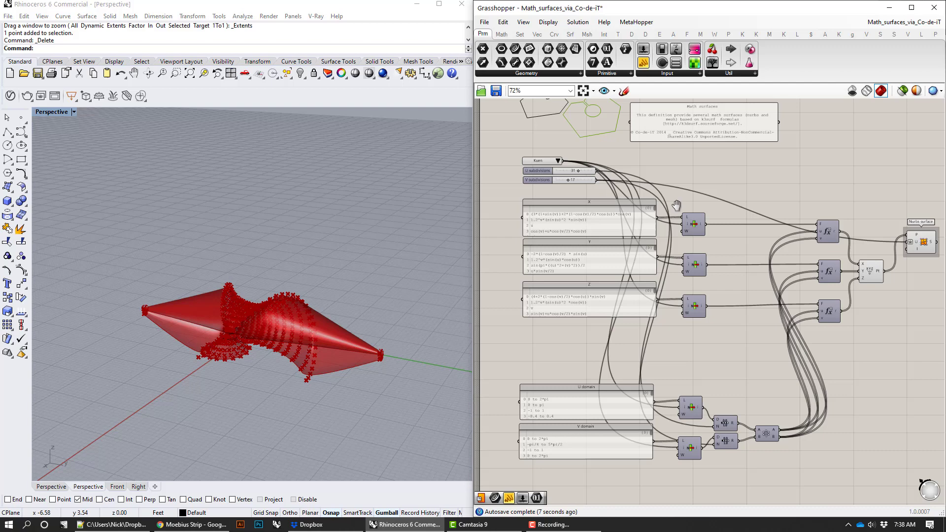
{"action": "scroll", "coordinate": [583, 227], "scroll_direction": "up", "scroll_amount": 3}
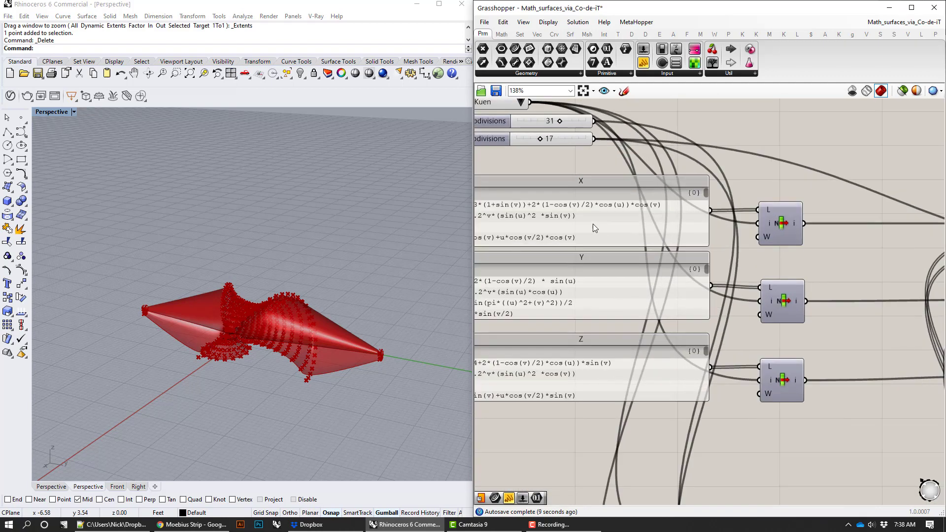
{"action": "right_click_drag", "start_coordinate": [593, 224], "coordinate": [726, 291]}
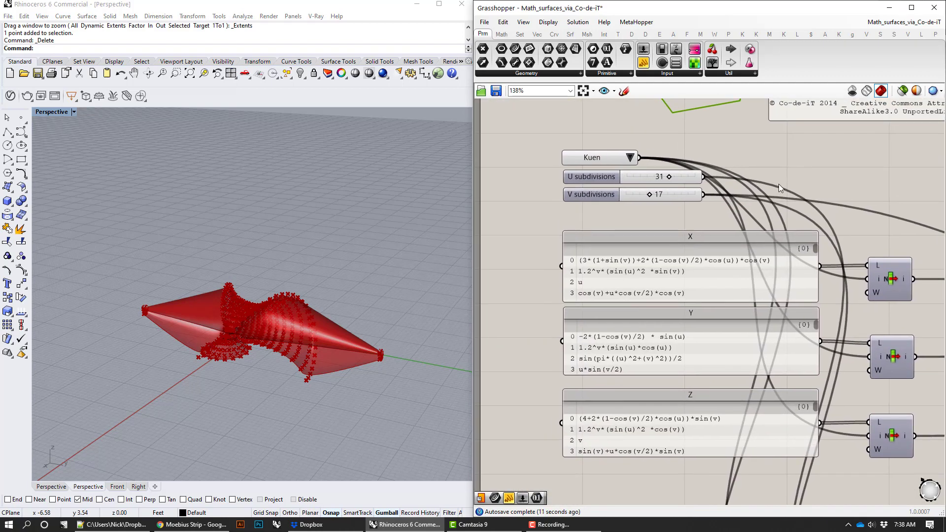
{"action": "right_click_drag", "start_coordinate": [800, 176], "coordinate": [734, 251]}
{"action": "left_click", "coordinate": [641, 362]}
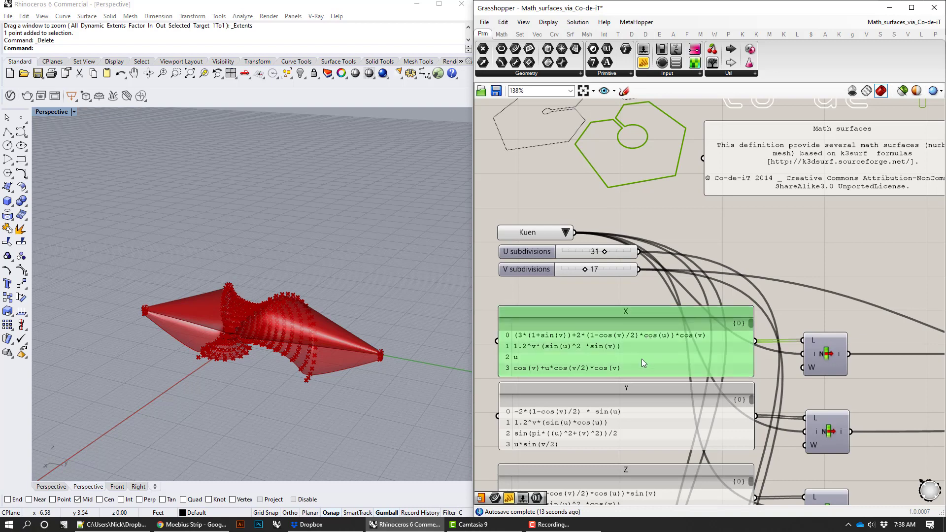
{"action": "right_click_drag", "start_coordinate": [638, 406], "coordinate": [639, 269]}
{"action": "left_click", "coordinate": [640, 317]}
{"action": "left_click", "coordinate": [636, 343]}
{"action": "scroll", "coordinate": [634, 371], "scroll_direction": "down", "scroll_amount": 1}
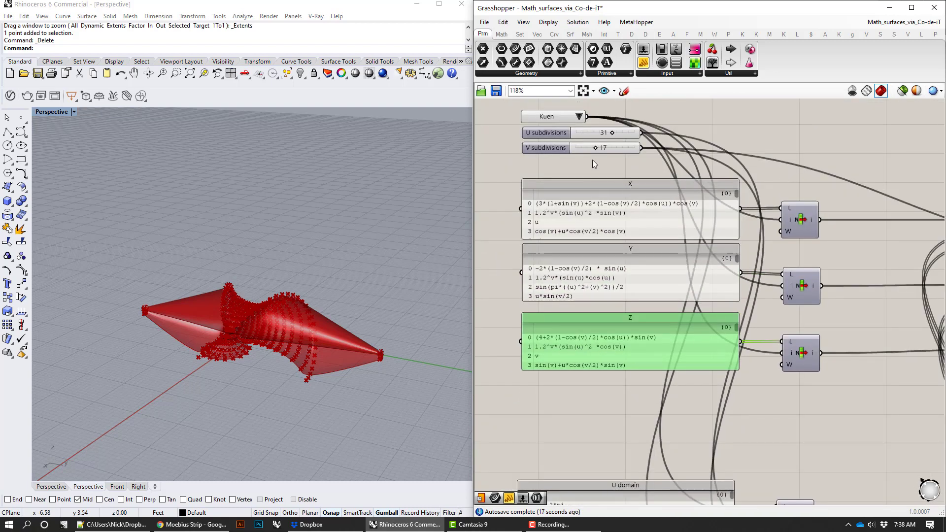
Step: Change the surface type to Klein and view the whole surface in the Perspective viewport
{"action": "left_click", "coordinate": [579, 116]}
{"action": "left_click", "coordinate": [599, 123]}
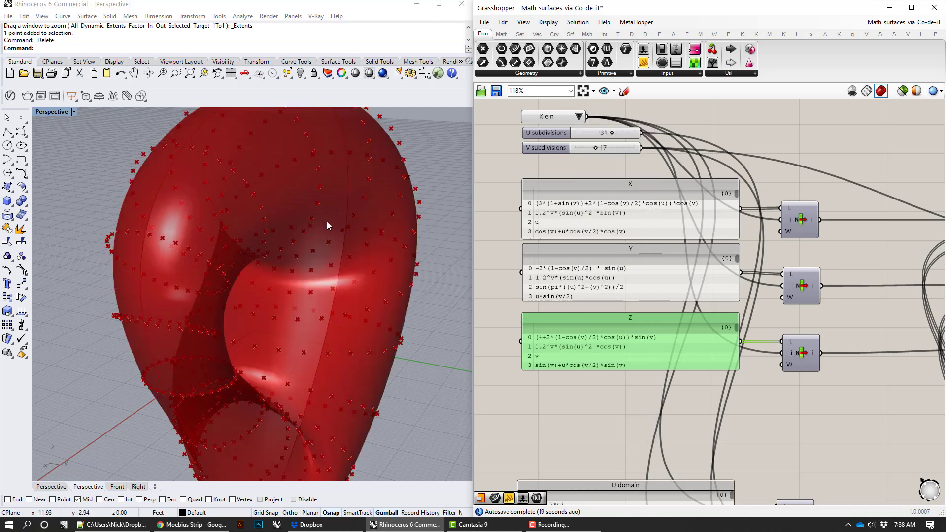
{"action": "scroll", "coordinate": [345, 236], "scroll_direction": "down", "scroll_amount": 6}
{"action": "scroll", "coordinate": [371, 295], "scroll_direction": "up", "scroll_amount": 2}
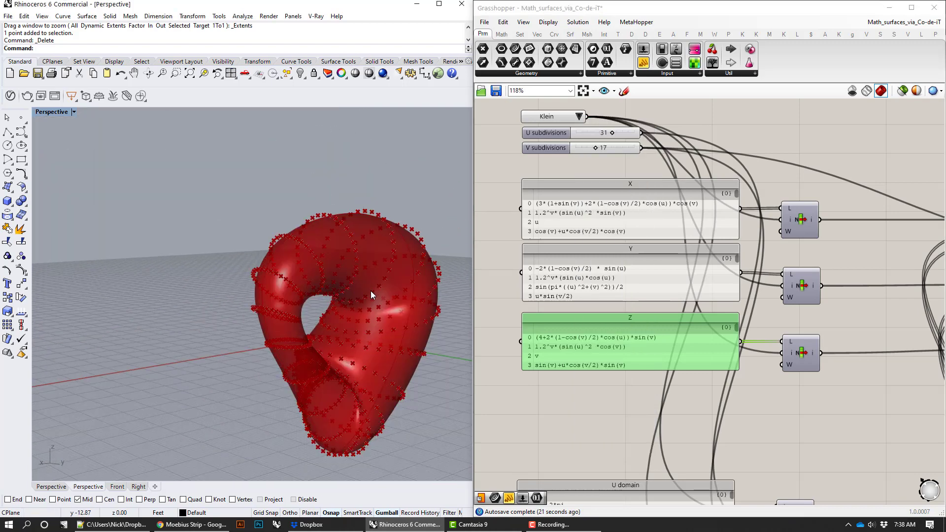
{"action": "scroll", "coordinate": [371, 294], "scroll_direction": "up", "scroll_amount": 3}
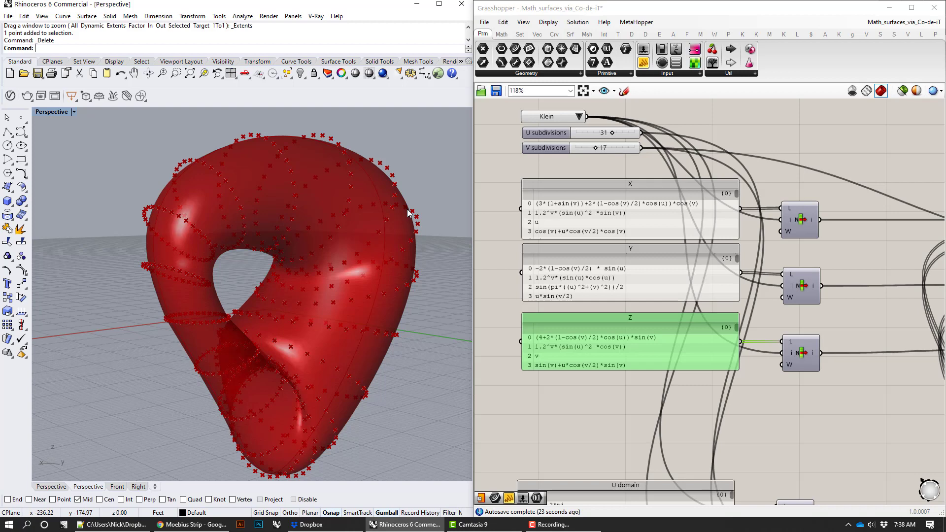
{"action": "right_click_drag", "start_coordinate": [705, 143], "coordinate": [709, 160]}
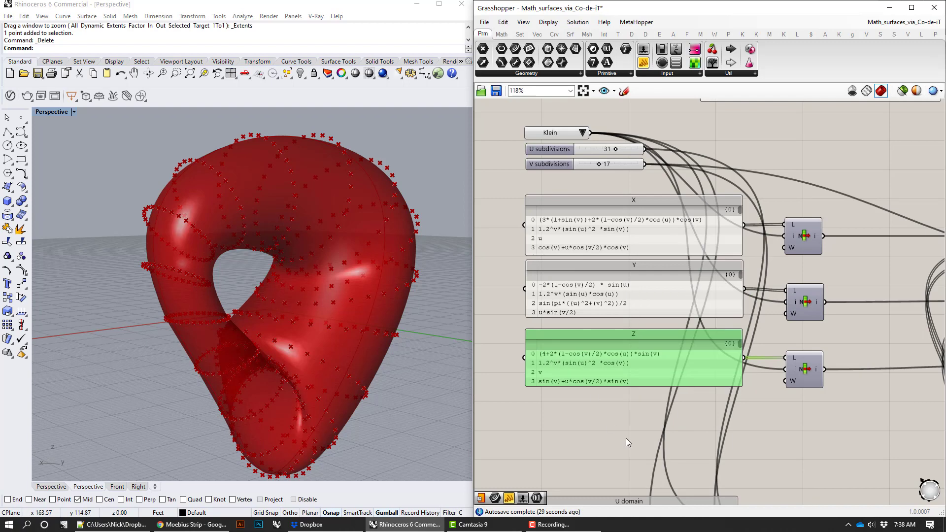
Step: Examine the U domain and V domain panels and how they connect to the range components
{"action": "right_click_drag", "start_coordinate": [626, 438], "coordinate": [609, 277]}
{"action": "right_click_drag", "start_coordinate": [644, 365], "coordinate": [659, 310]}
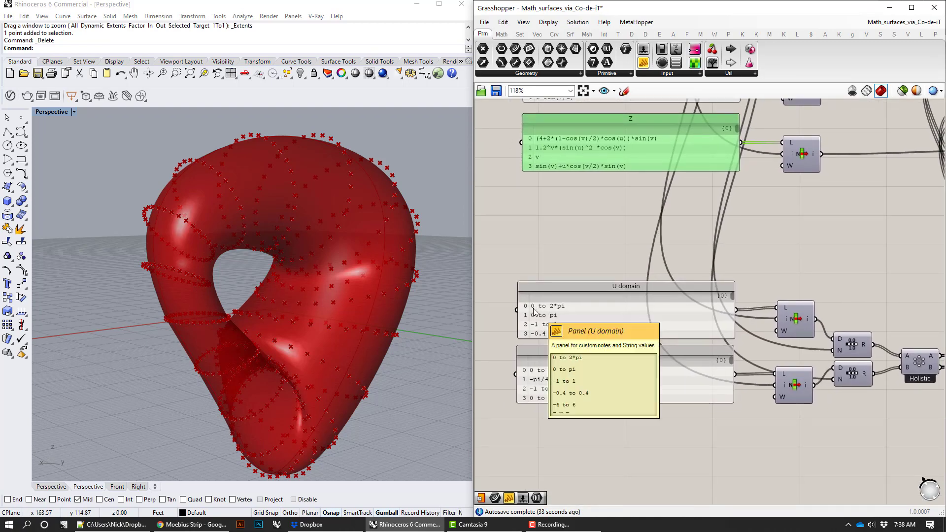
{"action": "scroll", "coordinate": [775, 234], "scroll_direction": "down", "scroll_amount": 1}
{"action": "right_click_drag", "start_coordinate": [776, 233], "coordinate": [729, 320]}
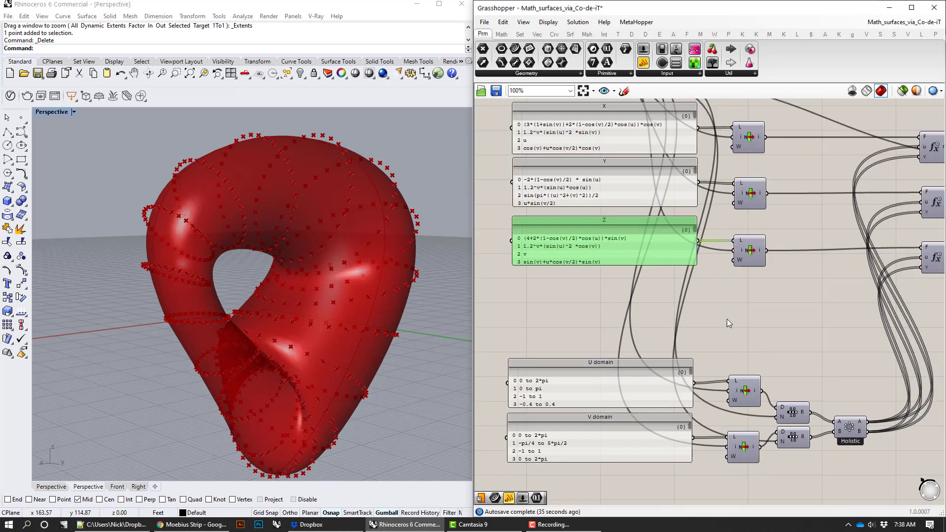
Step: Try the Shell surface type and return to Klein
{"action": "scroll", "coordinate": [728, 323], "scroll_direction": "down", "scroll_amount": 1}
{"action": "left_click", "coordinate": [588, 137]}
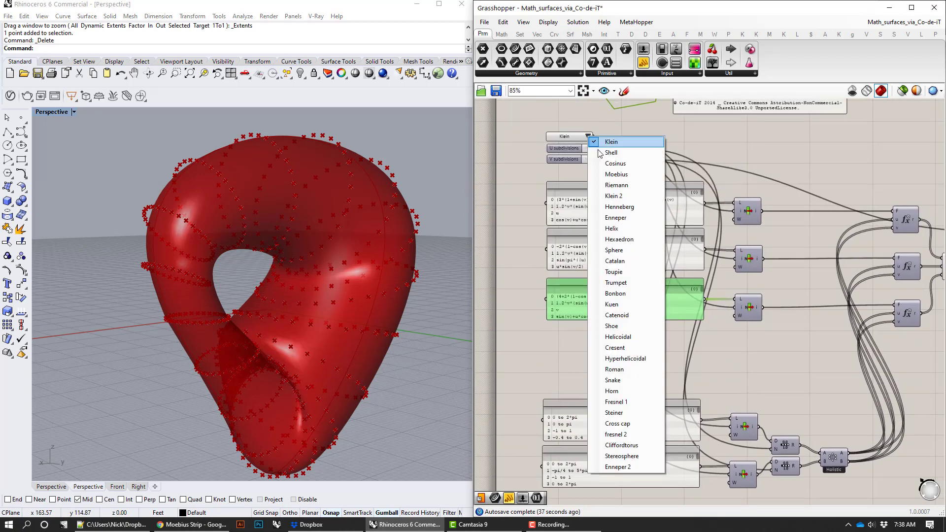
{"action": "left_click", "coordinate": [606, 153]}
{"action": "left_click", "coordinate": [588, 137]}
{"action": "left_click", "coordinate": [613, 143]}
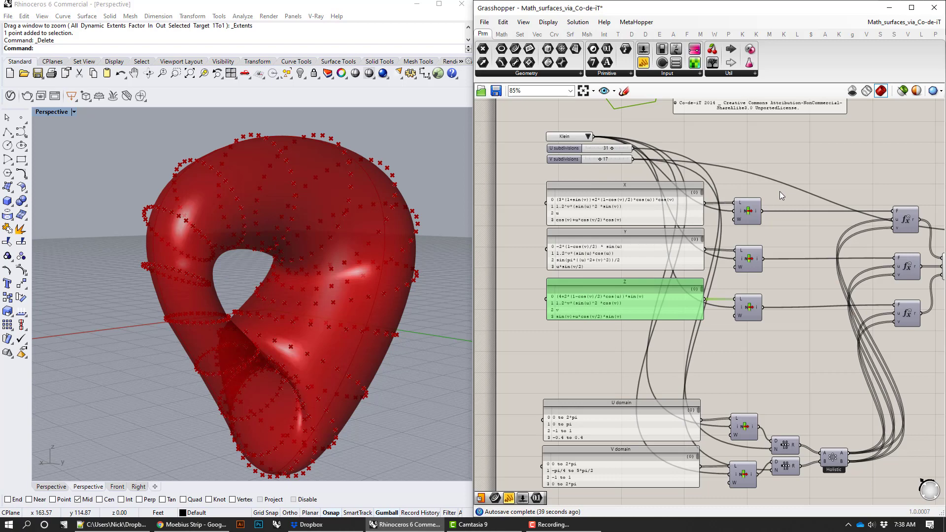
Step: Examine the three expression components and the formula supplied to the F input of the X expression
{"action": "right_click_drag", "start_coordinate": [794, 196], "coordinate": [610, 180]}
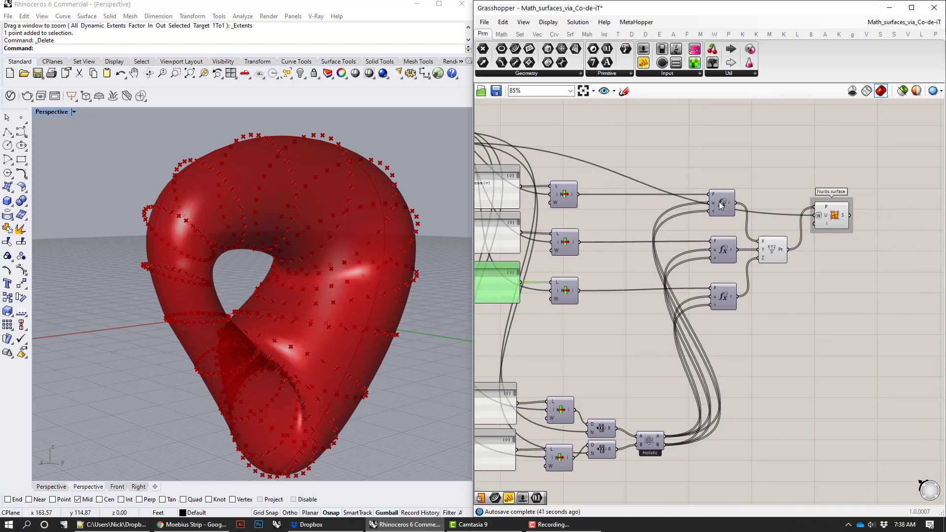
{"action": "left_click", "coordinate": [721, 203]}
{"action": "left_click", "coordinate": [728, 295]}
{"action": "scroll", "coordinate": [742, 232], "scroll_direction": "up", "scroll_amount": 3}
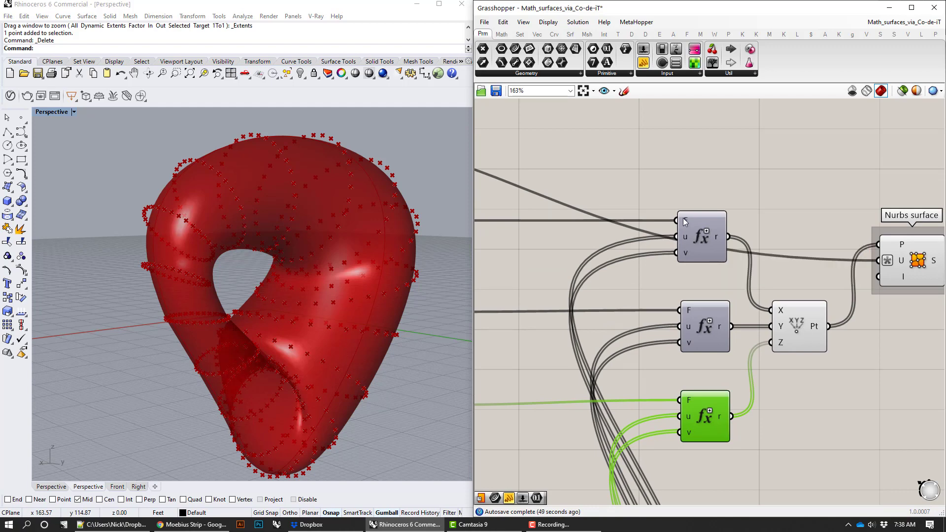
{"action": "mouse_move", "coordinate": [685, 222]}
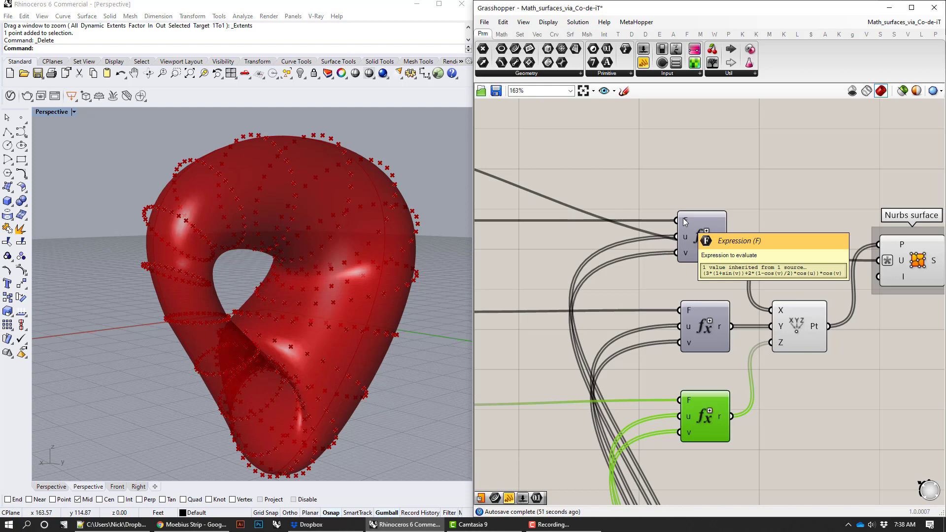
{"action": "scroll", "coordinate": [684, 218], "scroll_direction": "down", "scroll_amount": 2}
{"action": "mouse_move", "coordinate": [604, 196]}
{"action": "right_mouse_down"}
{"action": "mouse_move", "coordinate": [893, 191]}
{"action": "mouse_move", "coordinate": [661, 227]}
{"action": "mouse_move", "coordinate": [605, 214]}
{"action": "right_mouse_up"}
Step: Trace the three expression results into the point construction component and highlight its points on the Klein surface
{"action": "left_click", "coordinate": [653, 213]}
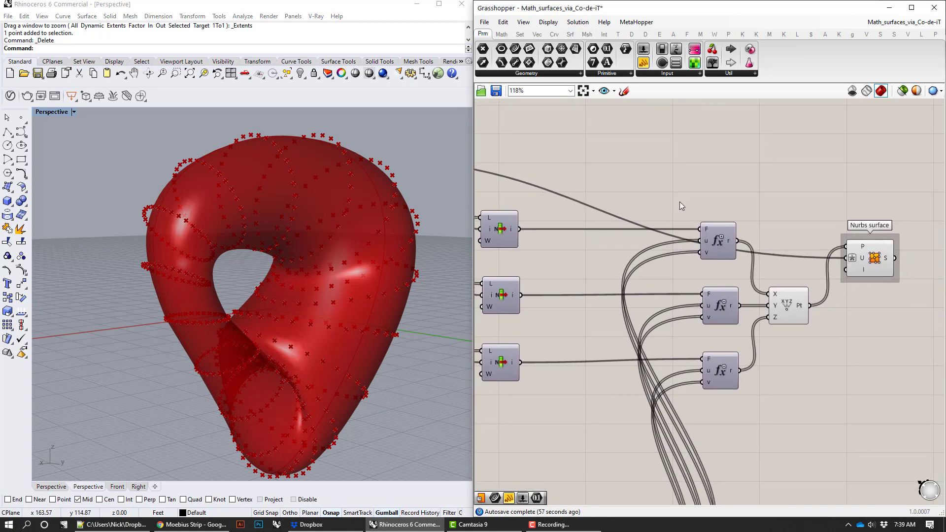
{"action": "left_click", "coordinate": [727, 249]}
{"action": "left_click", "coordinate": [730, 306]}
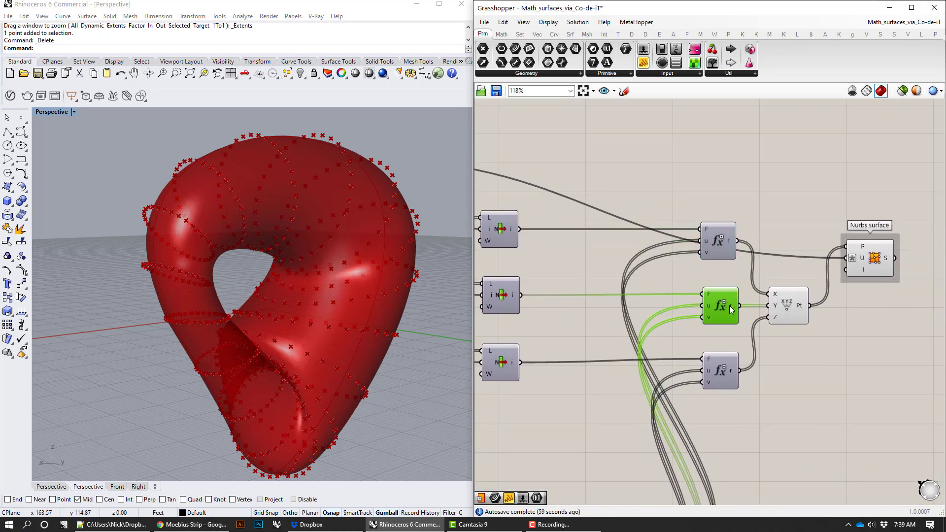
{"action": "left_click", "coordinate": [720, 370]}
{"action": "left_click", "coordinate": [787, 315]}
{"action": "left_click_drag", "start_coordinate": [788, 314], "coordinate": [790, 303]}
{"action": "right_click_drag", "start_coordinate": [845, 311], "coordinate": [770, 328]}
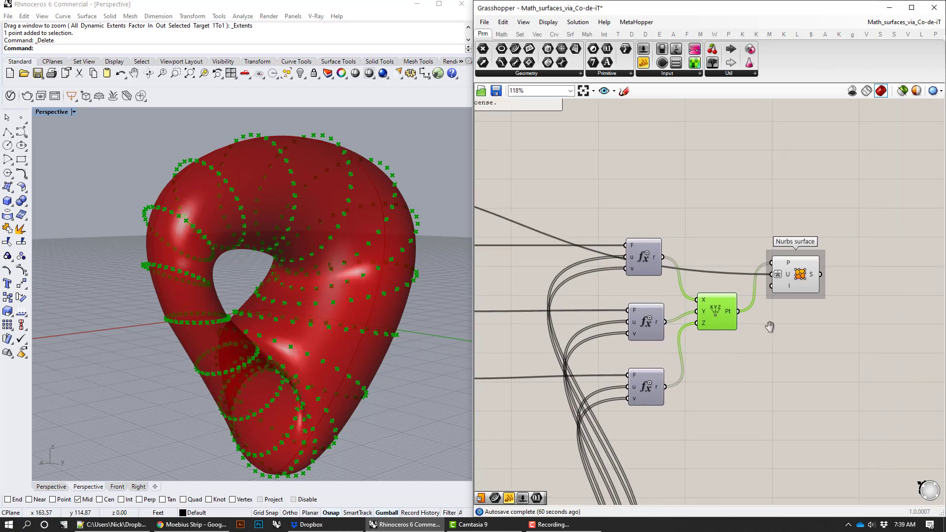
Step: Inspect the P and U inputs of the Nurbs surface component and trace the U count back to the V subdivisions slider
{"action": "scroll", "coordinate": [799, 265], "scroll_direction": "up", "scroll_amount": 3}
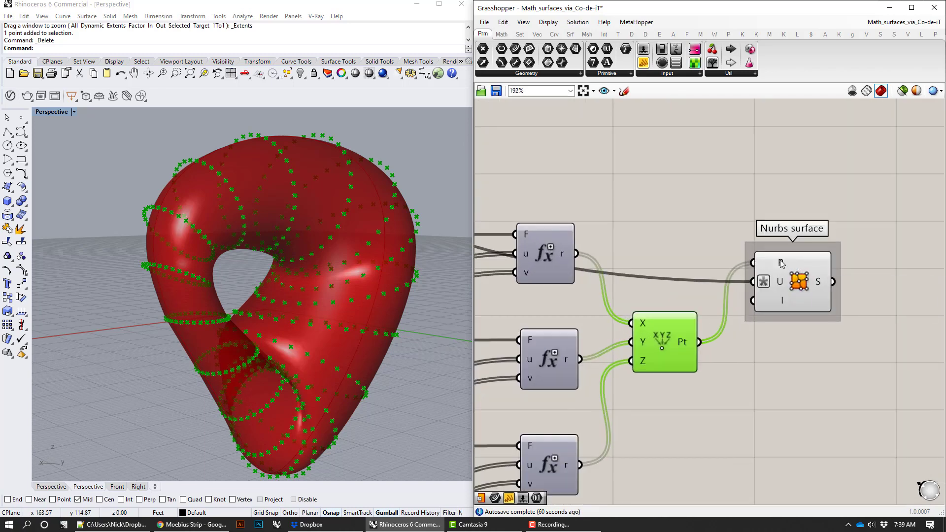
{"action": "mouse_move", "coordinate": [781, 263]}
{"action": "mouse_move", "coordinate": [785, 283]}
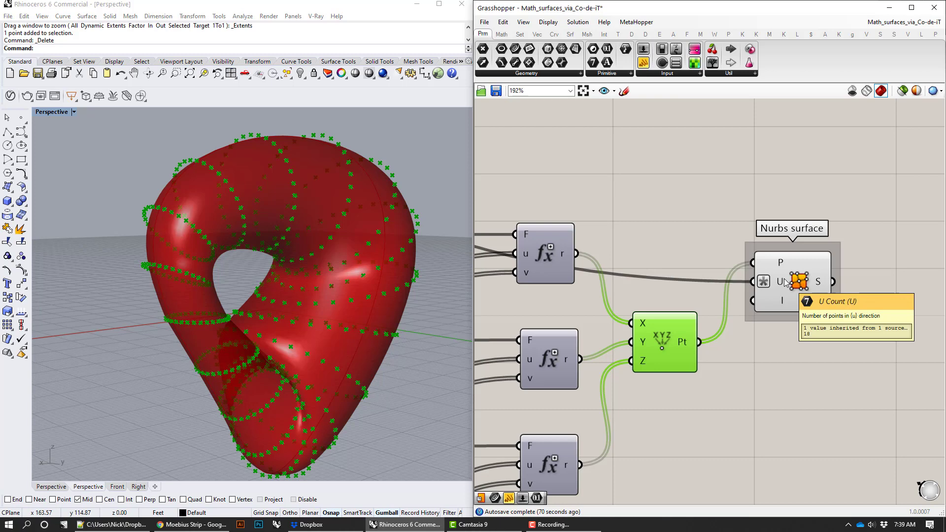
{"action": "right_click_drag", "start_coordinate": [709, 282], "coordinate": [834, 221]}
{"action": "scroll", "coordinate": [725, 246], "scroll_direction": "down", "scroll_amount": 4}
{"action": "right_click_drag", "start_coordinate": [611, 256], "coordinate": [935, 319]}
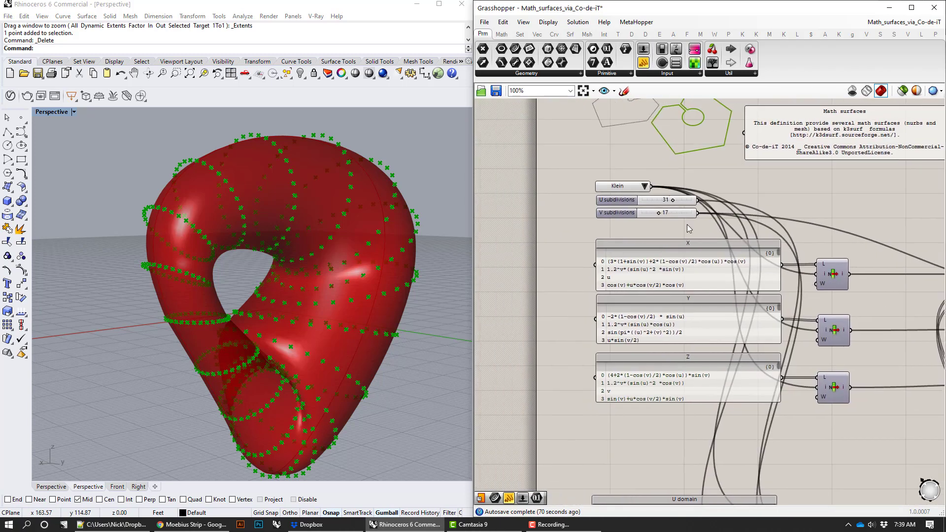
{"action": "scroll", "coordinate": [673, 215], "scroll_direction": "up", "scroll_amount": 3}
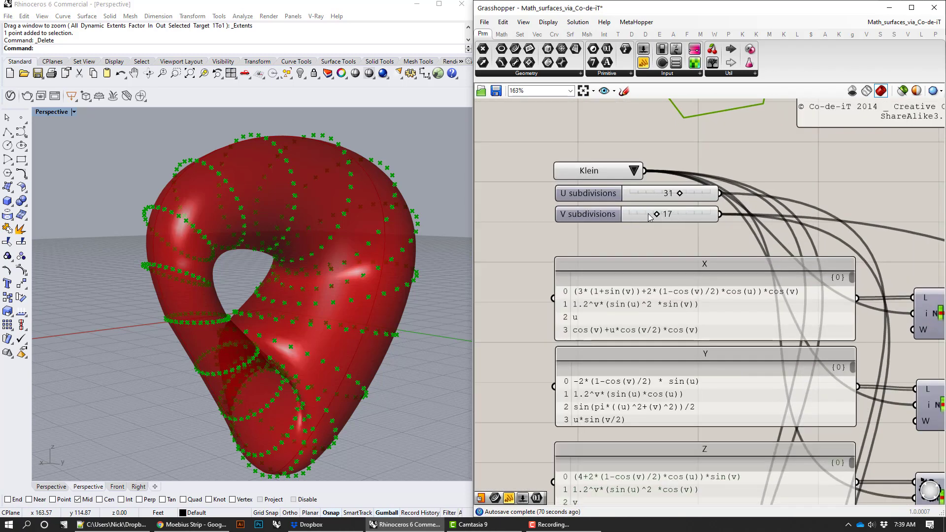
{"action": "right_click_drag", "start_coordinate": [594, 214], "coordinate": [608, 217]}
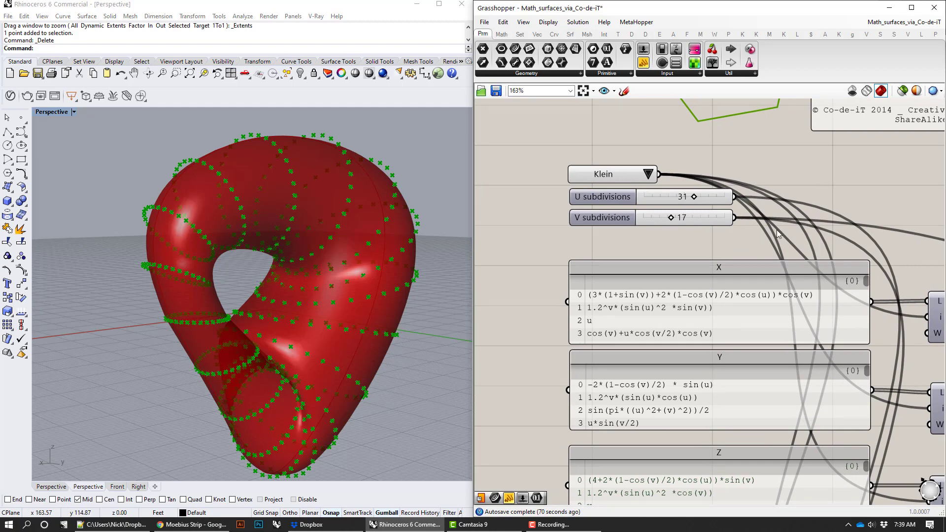
Step: Check the expression applied to the U count input of the Nurbs surface component
{"action": "scroll", "coordinate": [778, 230], "scroll_direction": "down", "scroll_amount": 3}
{"action": "right_click_drag", "start_coordinate": [786, 239], "coordinate": [639, 234]}
{"action": "right_click_drag", "start_coordinate": [876, 293], "coordinate": [716, 268]}
{"action": "right_click_drag", "start_coordinate": [811, 289], "coordinate": [718, 286]}
{"action": "scroll", "coordinate": [794, 269], "scroll_direction": "up", "scroll_amount": 4}
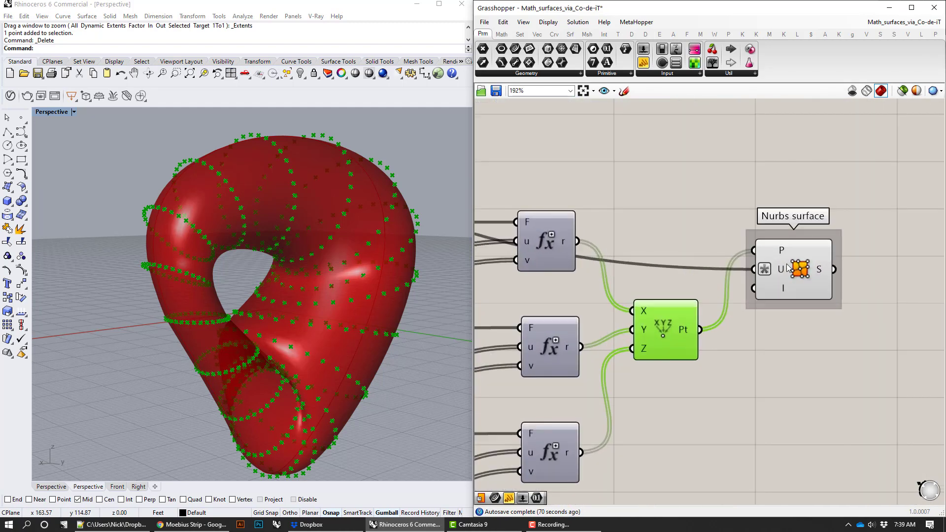
{"action": "mouse_move", "coordinate": [781, 271]}
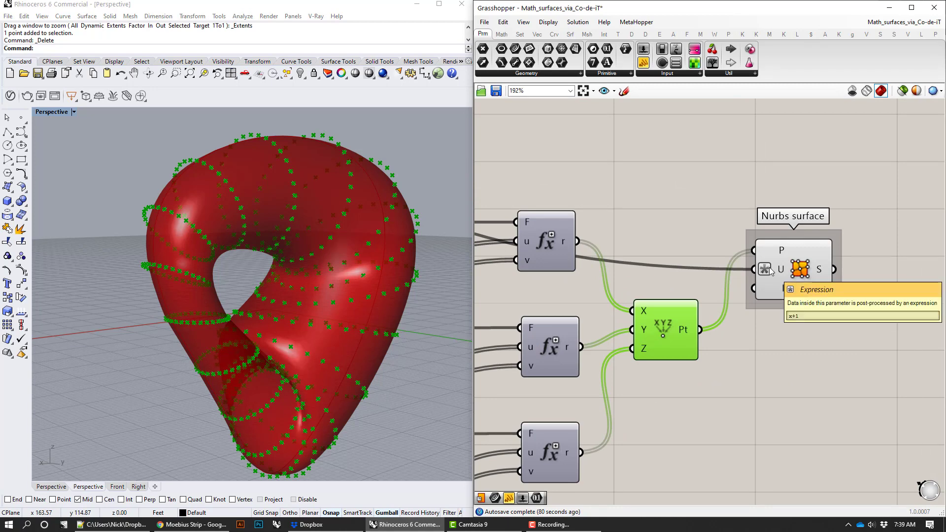
Step: Bake the Klein surface from the Nurbs surface component into the Rhino model
{"action": "left_click", "coordinate": [813, 271]}
{"action": "right_click", "coordinate": [812, 271]}
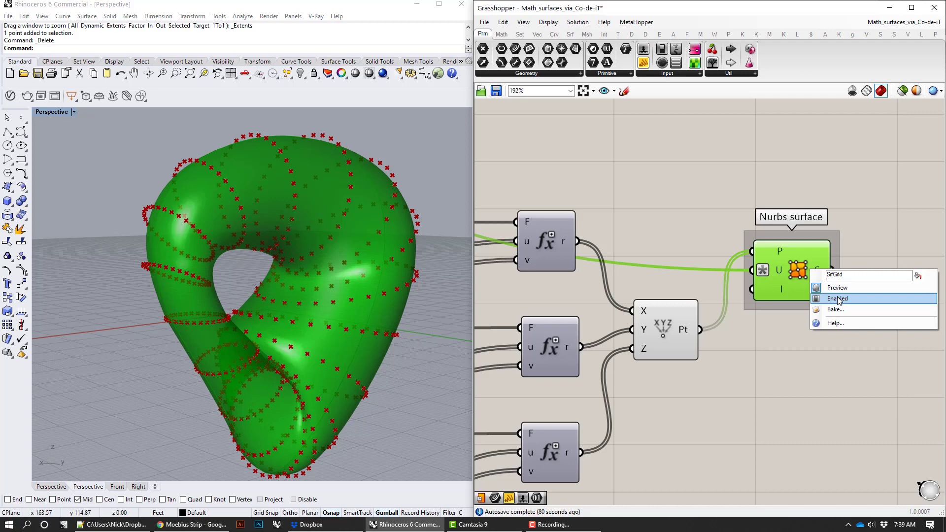
{"action": "left_click", "coordinate": [833, 309]}
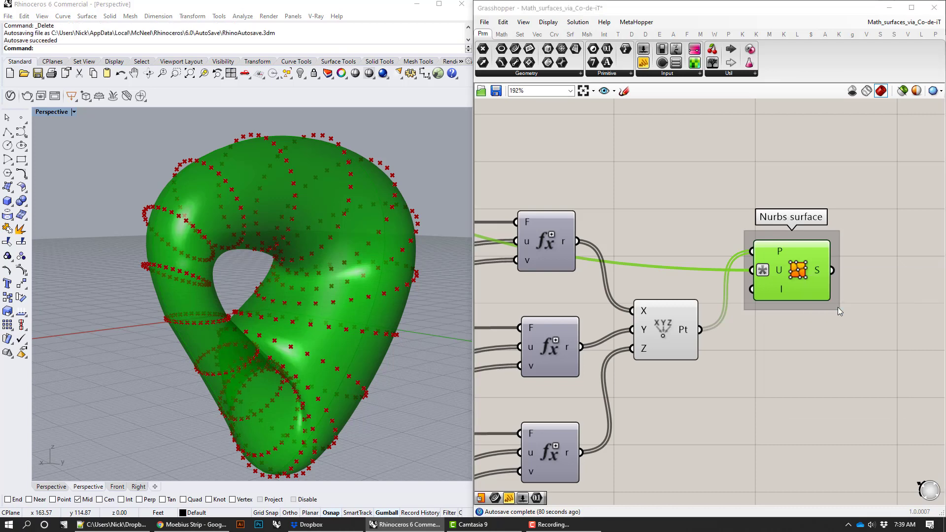
{"action": "left_click", "coordinate": [885, 403]}
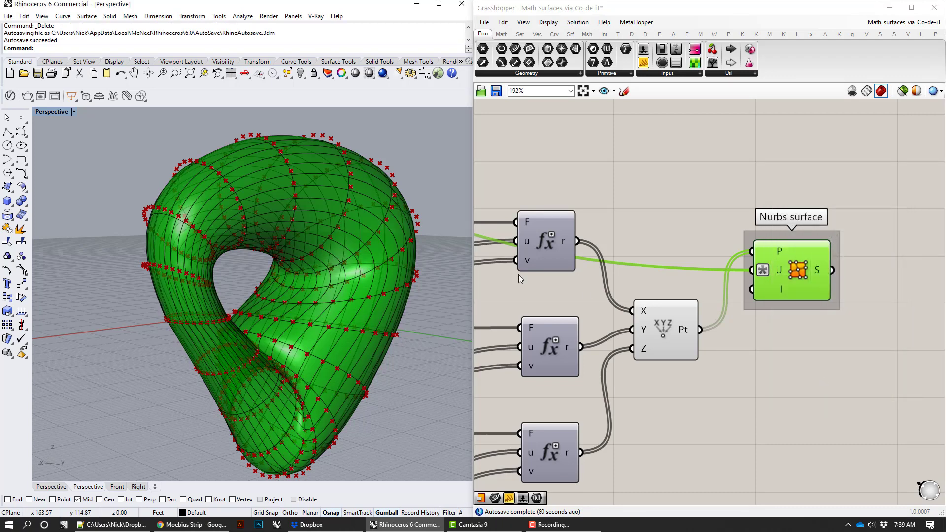
Step: Delete the baked Klein surface from the Rhino model
{"action": "left_click", "coordinate": [410, 251]}
{"action": "left_click", "coordinate": [413, 137]}
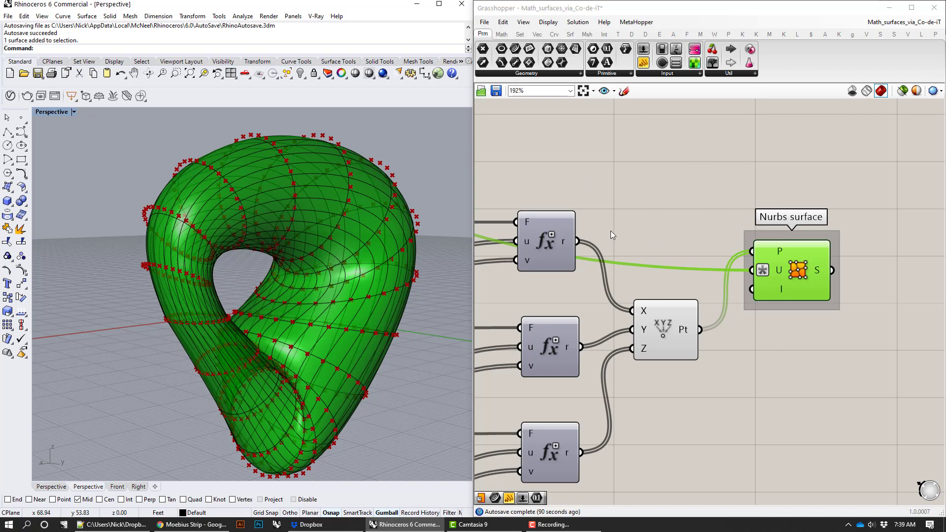
{"action": "left_click", "coordinate": [336, 207]}
{"action": "key", "text": "Delete"}
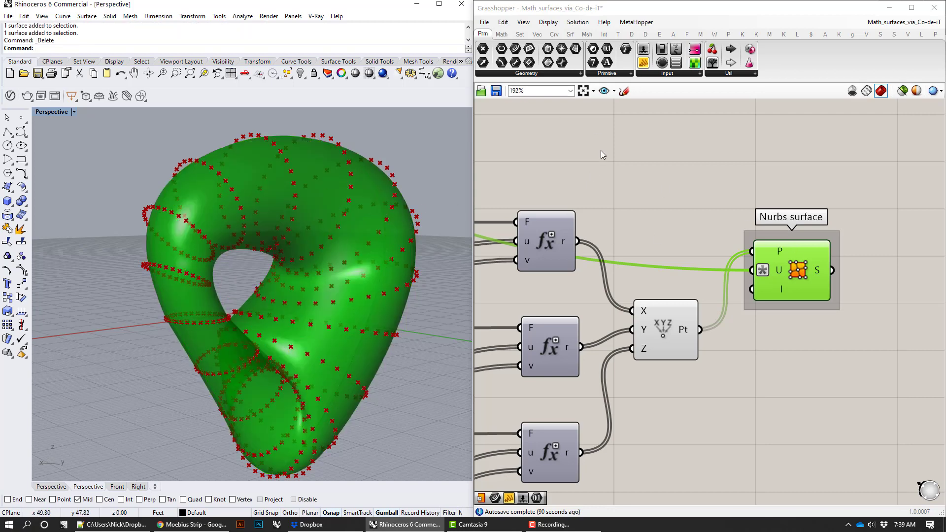
Step: Switch to the browser and review the Parametric Breather Pseudospherical Surface equations and their parameter ranges
{"action": "scroll", "coordinate": [626, 219], "scroll_direction": "down", "scroll_amount": 5}
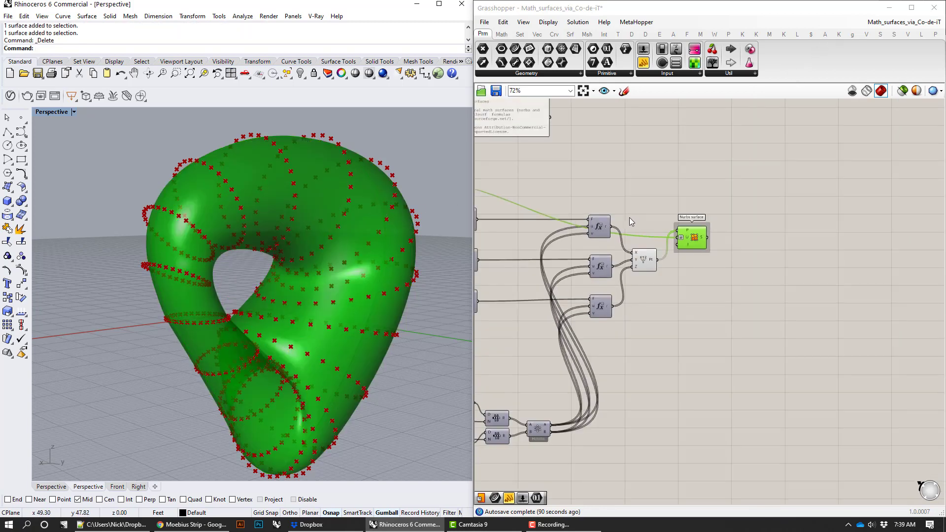
{"action": "left_click", "coordinate": [193, 524]}
{"action": "left_click", "coordinate": [289, 7]}
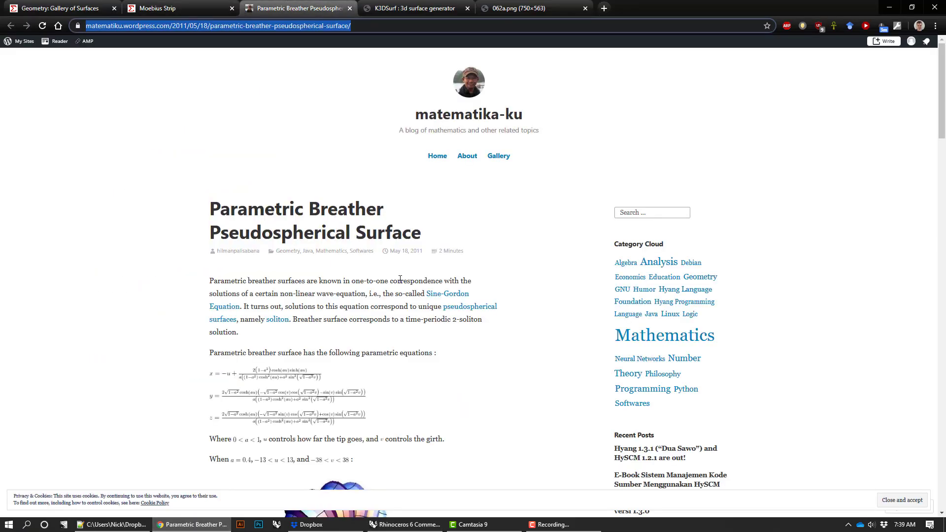
{"action": "scroll", "coordinate": [261, 231], "scroll_direction": "down", "scroll_amount": 3}
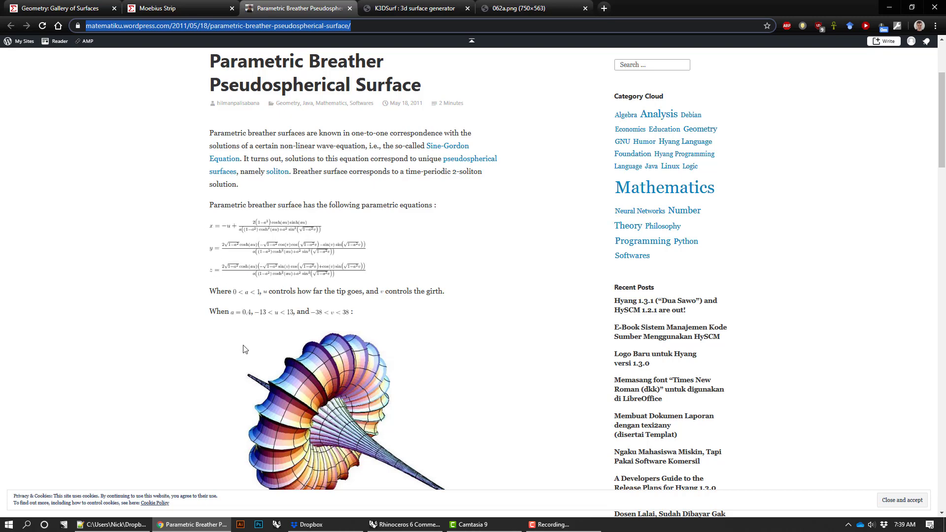
{"action": "scroll", "coordinate": [249, 335], "scroll_direction": "up", "scroll_amount": 2}
{"action": "scroll", "coordinate": [251, 345], "scroll_direction": "down", "scroll_amount": 2}
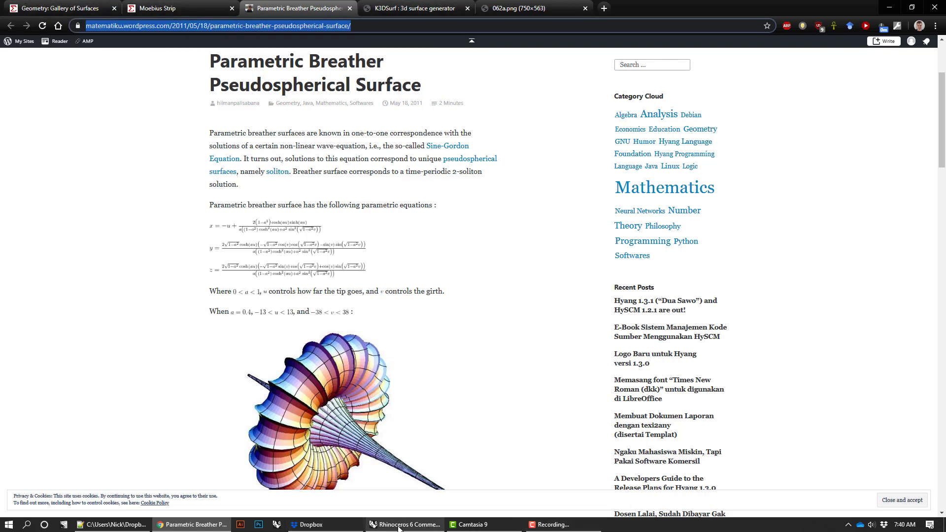
Step: Switch back to Grasshopper and bring up the Math_surfaces_explicit definition with its equation panels in view
{"action": "left_click", "coordinate": [404, 524]}
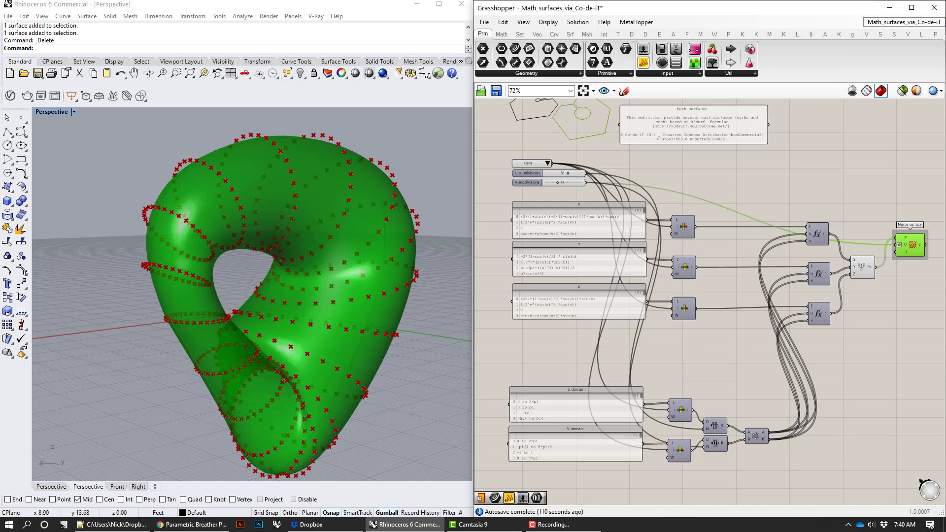
{"action": "left_click", "coordinate": [860, 246]}
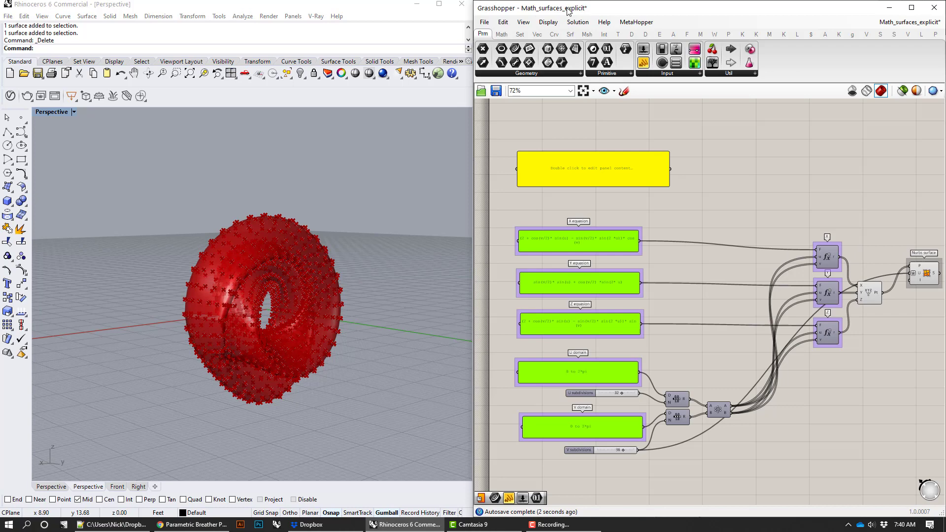
{"action": "right_click_drag", "start_coordinate": [669, 178], "coordinate": [679, 117]}
{"action": "scroll", "coordinate": [591, 181], "scroll_direction": "up", "scroll_amount": 4}
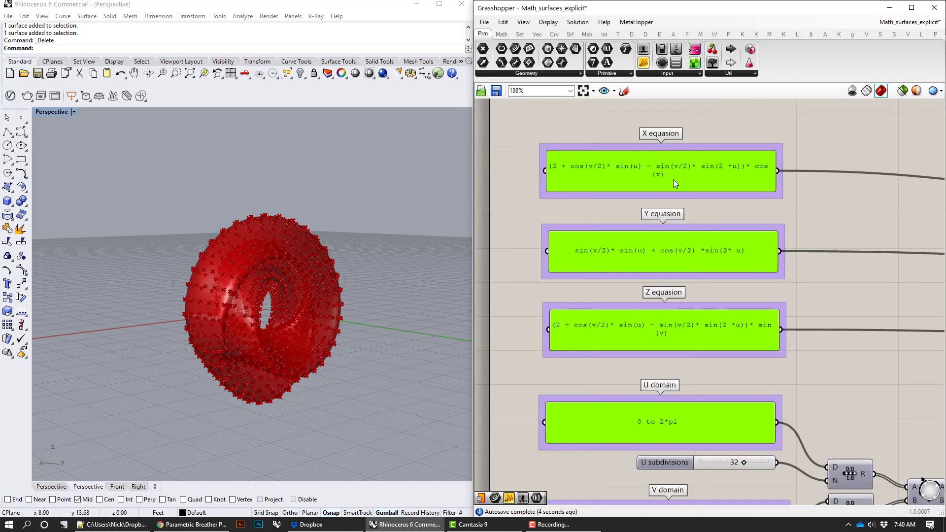
Step: Examine the X equation text and the U and V domain panels with their subdivision sliders
{"action": "double_click", "coordinate": [672, 179]}
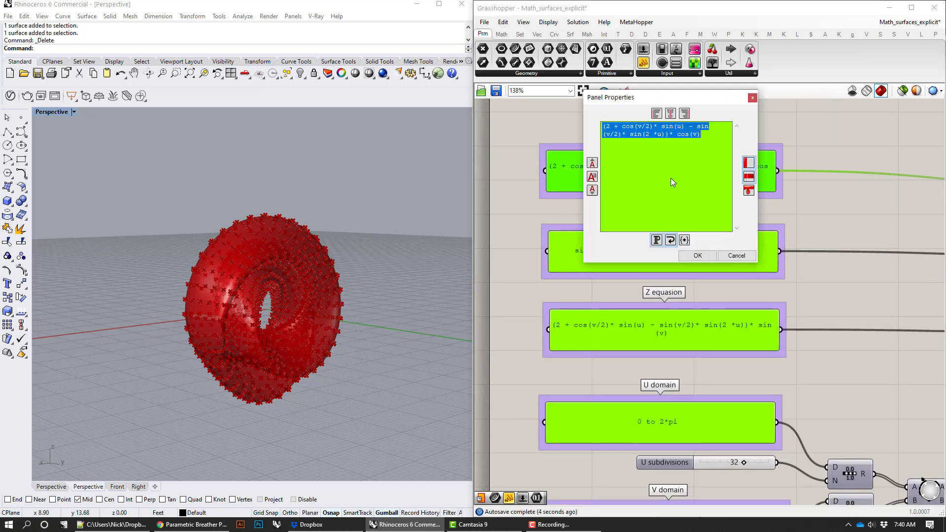
{"action": "left_click", "coordinate": [737, 254]}
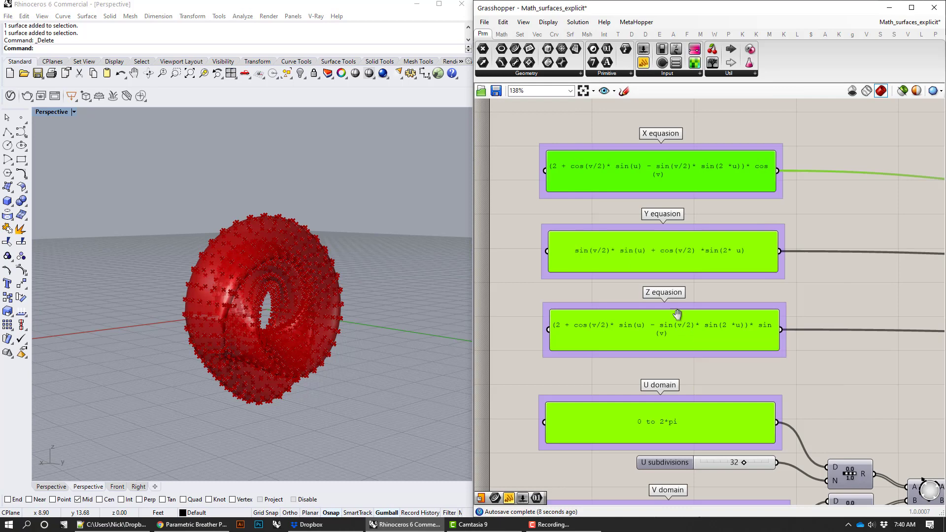
{"action": "right_click_drag", "start_coordinate": [679, 327], "coordinate": [654, 230]}
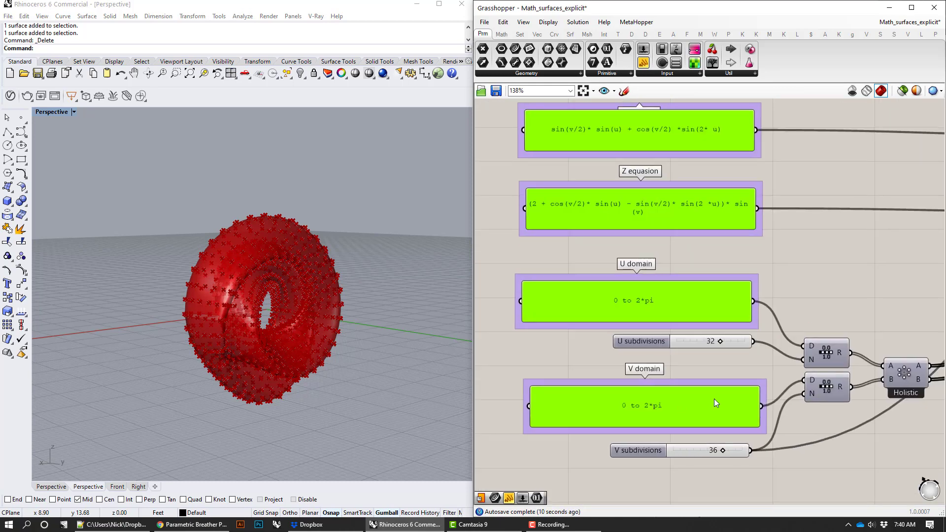
{"action": "scroll", "coordinate": [636, 299], "scroll_direction": "up", "scroll_amount": 3}
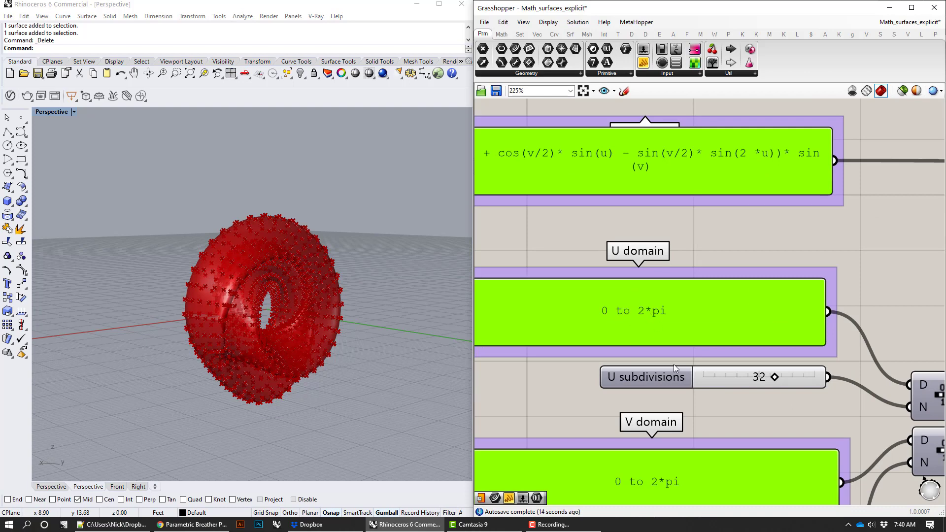
{"action": "right_click_drag", "start_coordinate": [747, 403], "coordinate": [702, 328]}
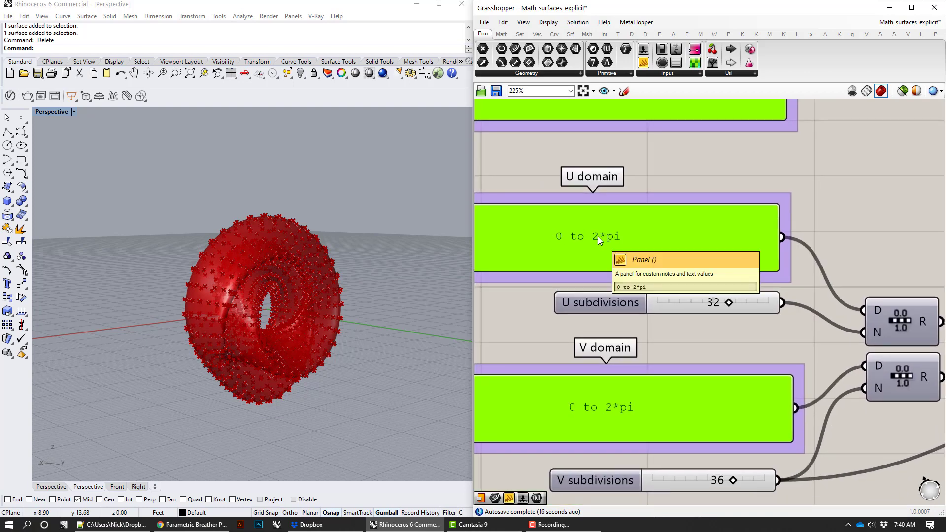
{"action": "right_click_drag", "start_coordinate": [647, 341], "coordinate": [650, 285]}
{"action": "scroll", "coordinate": [720, 329], "scroll_direction": "down", "scroll_amount": 3}
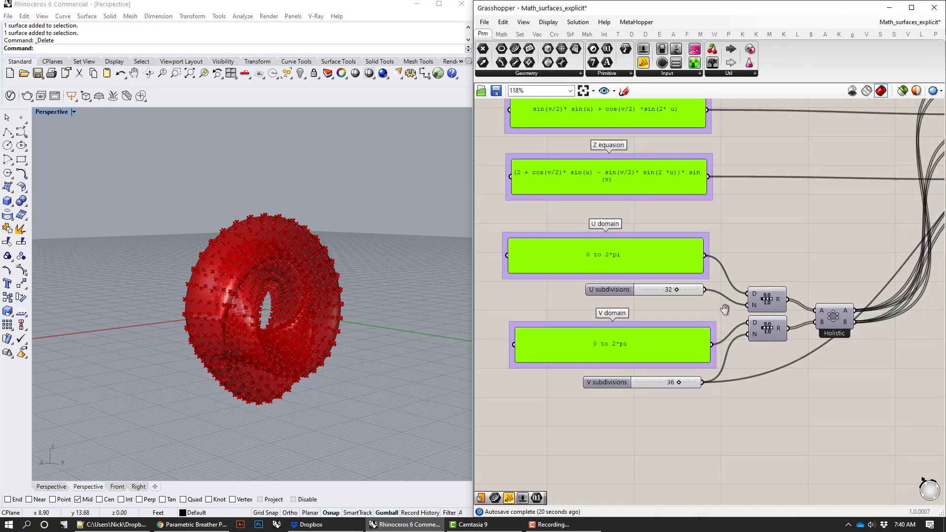
Step: Set the U subdivisions of the explicit surface to 25
{"action": "mouse_move", "coordinate": [672, 292]}
{"action": "left_mouse_down"}
{"action": "mouse_move", "coordinate": [658, 291]}
{"action": "mouse_move", "coordinate": [668, 291]}
{"action": "left_mouse_up"}
{"action": "scroll", "coordinate": [665, 285], "scroll_direction": "down", "scroll_amount": 2}
{"action": "right_click_drag", "start_coordinate": [664, 279], "coordinate": [658, 323]}
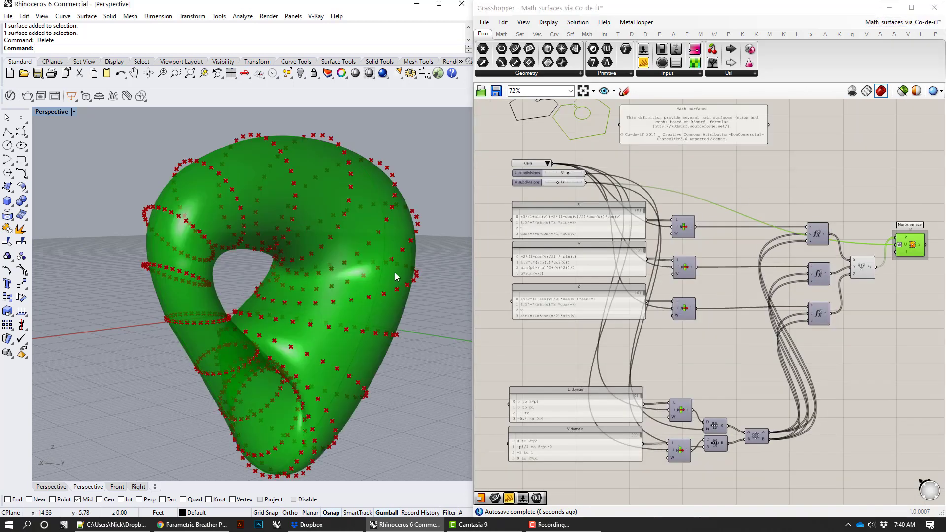
Step: Switch to the Math_surfaces_via_Co-de-iT definition and review its X, Y and Z formula panels and the list of surface types
{"action": "right_click_drag", "start_coordinate": [395, 273], "coordinate": [380, 274]}
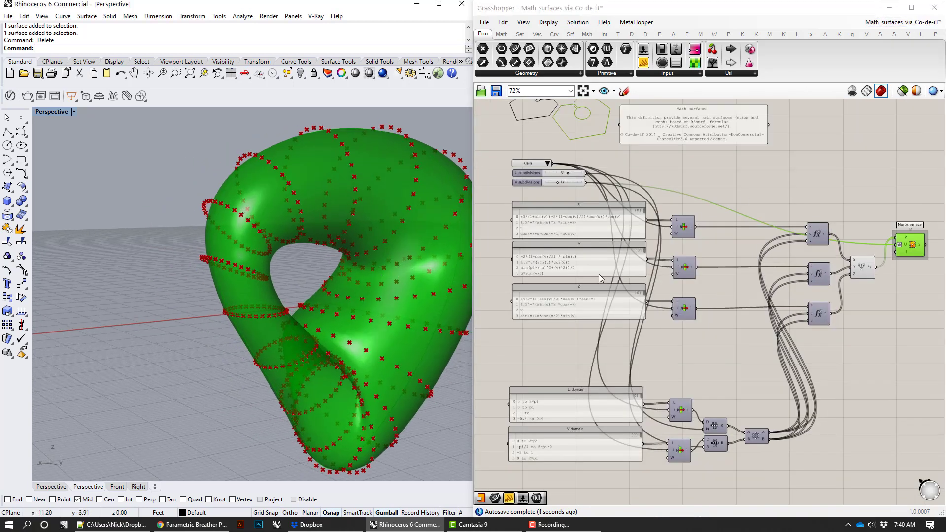
{"action": "left_click", "coordinate": [579, 232]}
{"action": "left_click", "coordinate": [581, 263]}
{"action": "left_click", "coordinate": [581, 308]}
{"action": "left_click", "coordinate": [573, 266]}
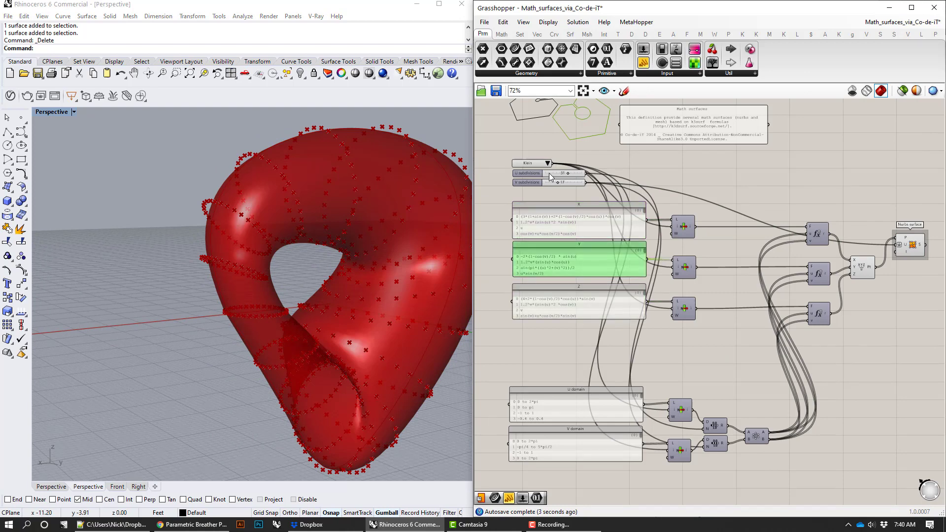
{"action": "left_click", "coordinate": [547, 163]}
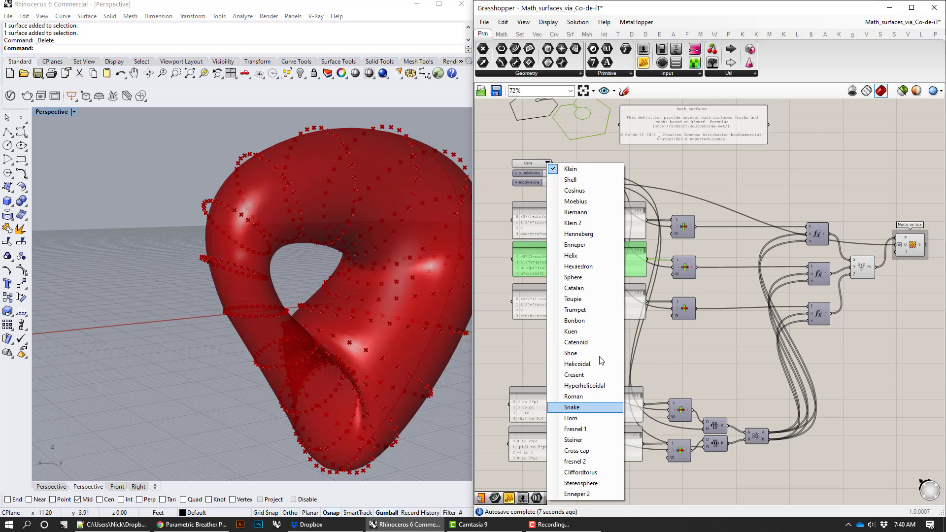
{"action": "left_click", "coordinate": [740, 185]}
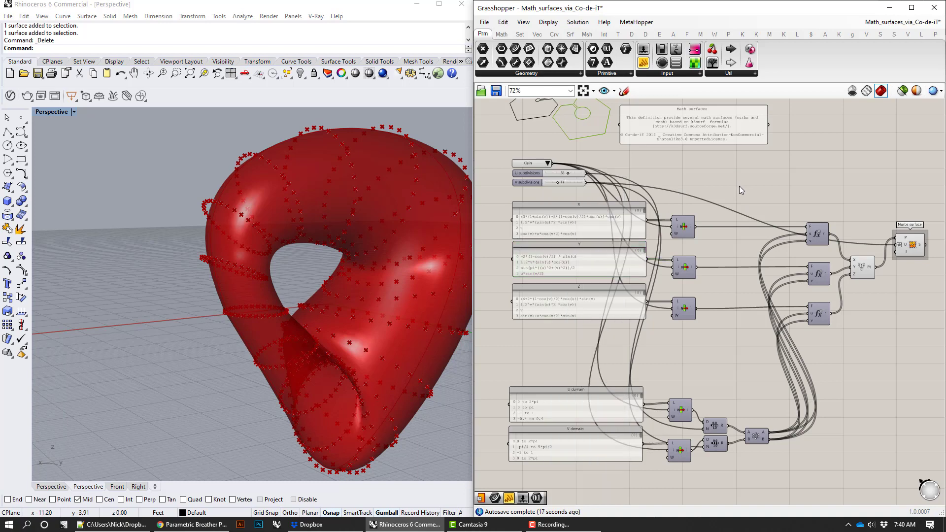
Step: Examine how the surface list and the X, Y and Z formulas feed the evaluation components and the Nurbs surface component
{"action": "scroll", "coordinate": [520, 215], "scroll_direction": "up", "scroll_amount": 5}
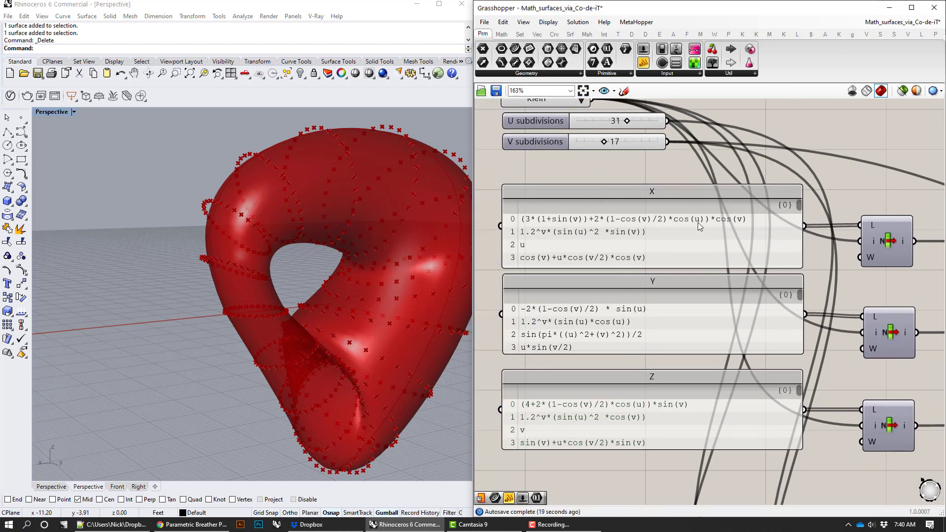
{"action": "right_click_drag", "start_coordinate": [720, 221], "coordinate": [652, 217]}
{"action": "scroll", "coordinate": [745, 211], "scroll_direction": "down", "scroll_amount": 3}
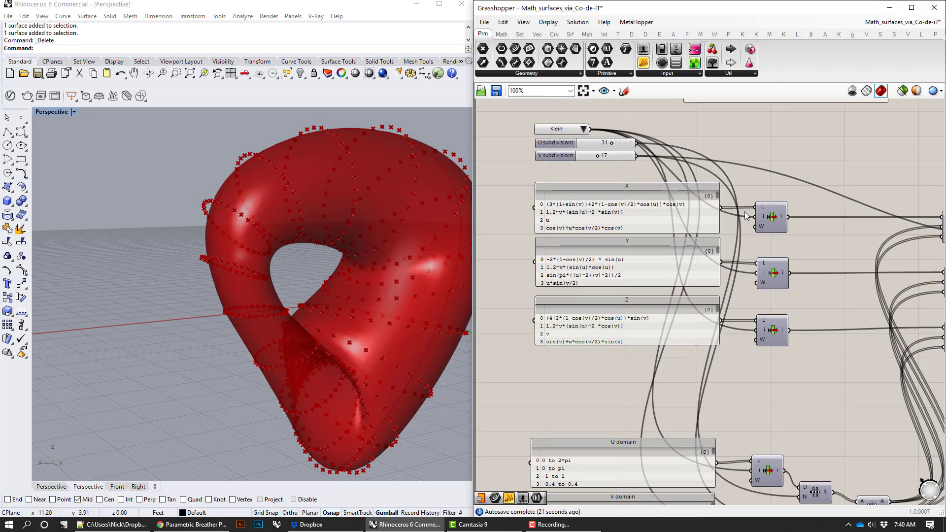
{"action": "right_click_drag", "start_coordinate": [804, 224], "coordinate": [762, 291]}
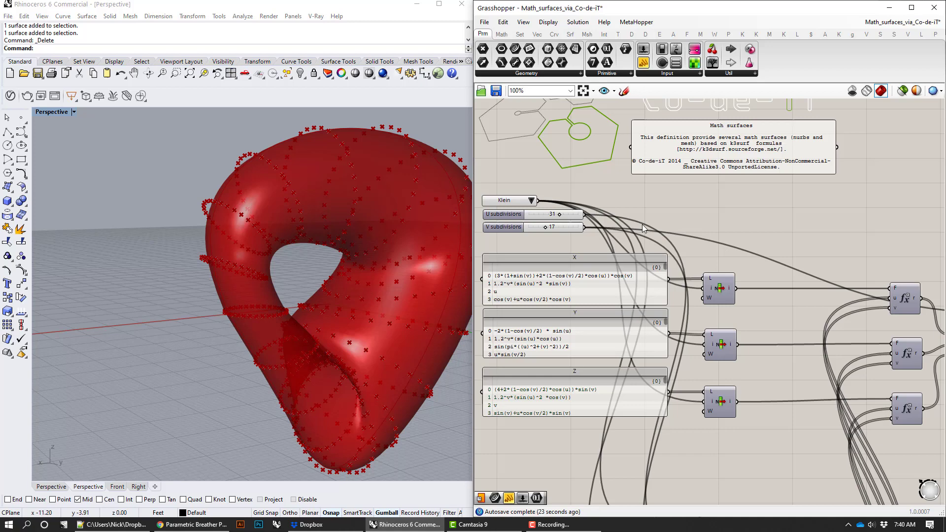
{"action": "scroll", "coordinate": [785, 221], "scroll_direction": "down", "scroll_amount": 3}
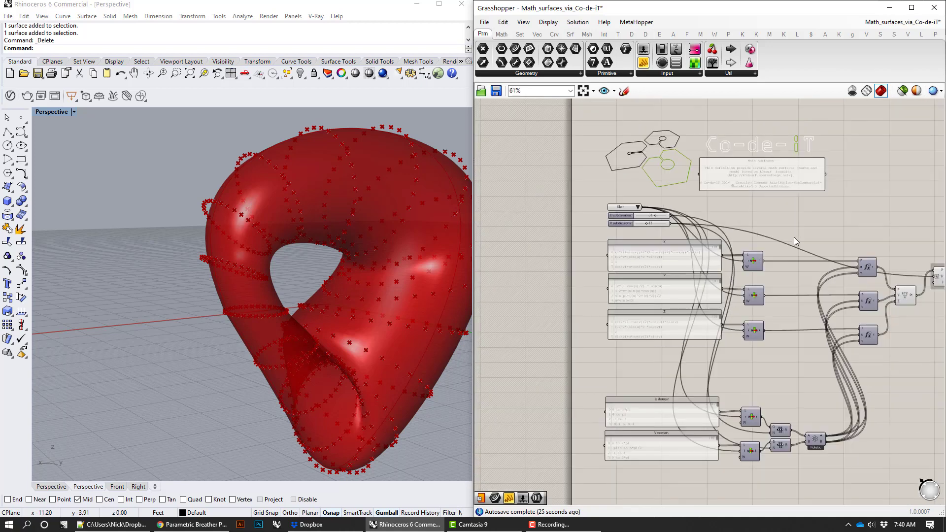
{"action": "right_click_drag", "start_coordinate": [794, 238], "coordinate": [705, 225]}
{"action": "scroll", "coordinate": [705, 225], "scroll_direction": "up", "scroll_amount": 4}
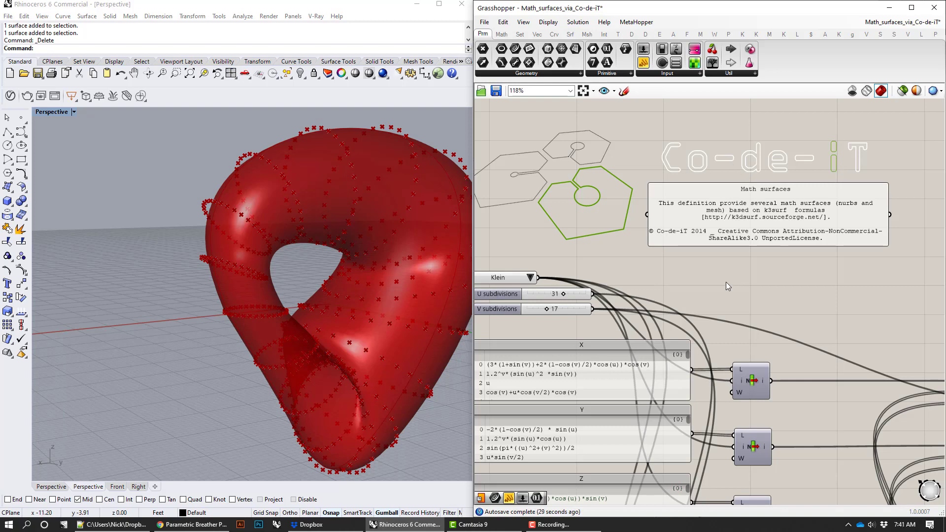
{"action": "right_click_drag", "start_coordinate": [726, 282], "coordinate": [823, 229]}
{"action": "left_click", "coordinate": [626, 226]}
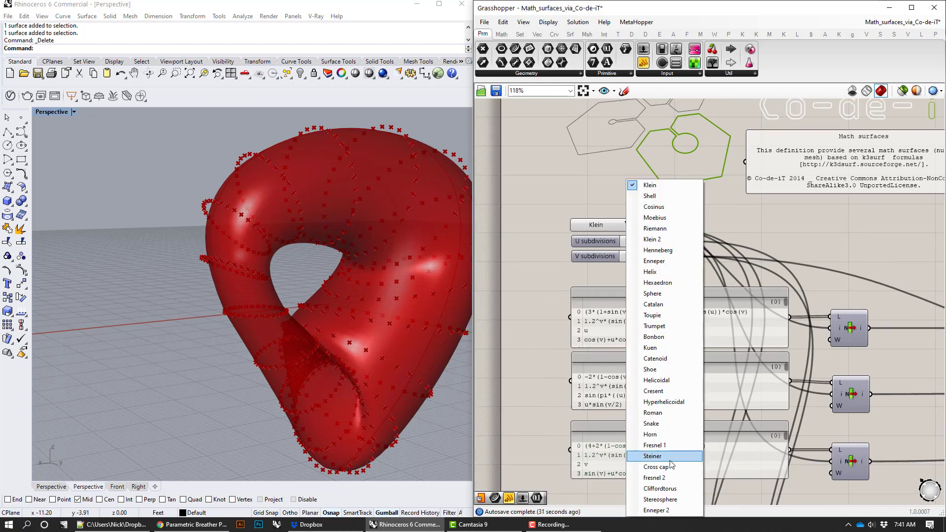
{"action": "right_click_drag", "start_coordinate": [931, 298], "coordinate": [559, 236]}
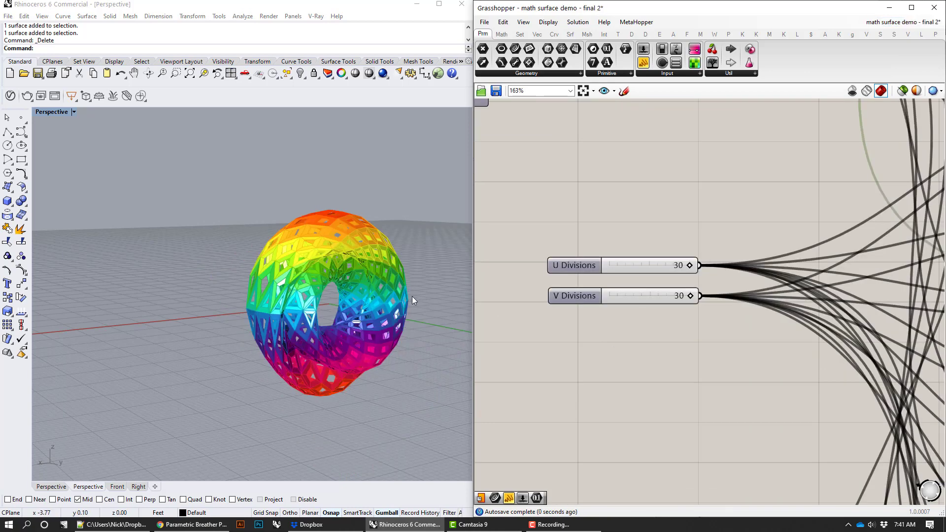
Step: Switch to the math surface demo - final 2 definition and bring its U and V Divisions sliders into view
{"action": "scroll", "coordinate": [411, 297], "scroll_direction": "up", "scroll_amount": 3}
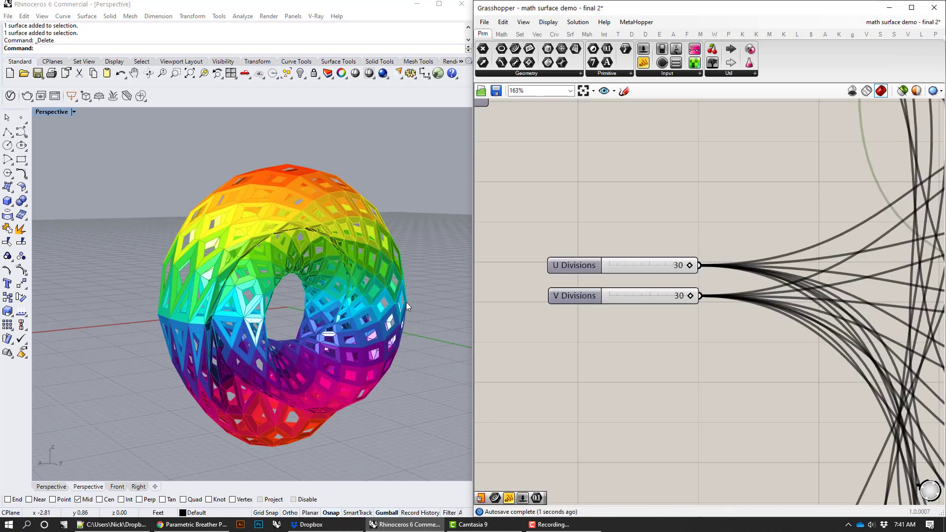